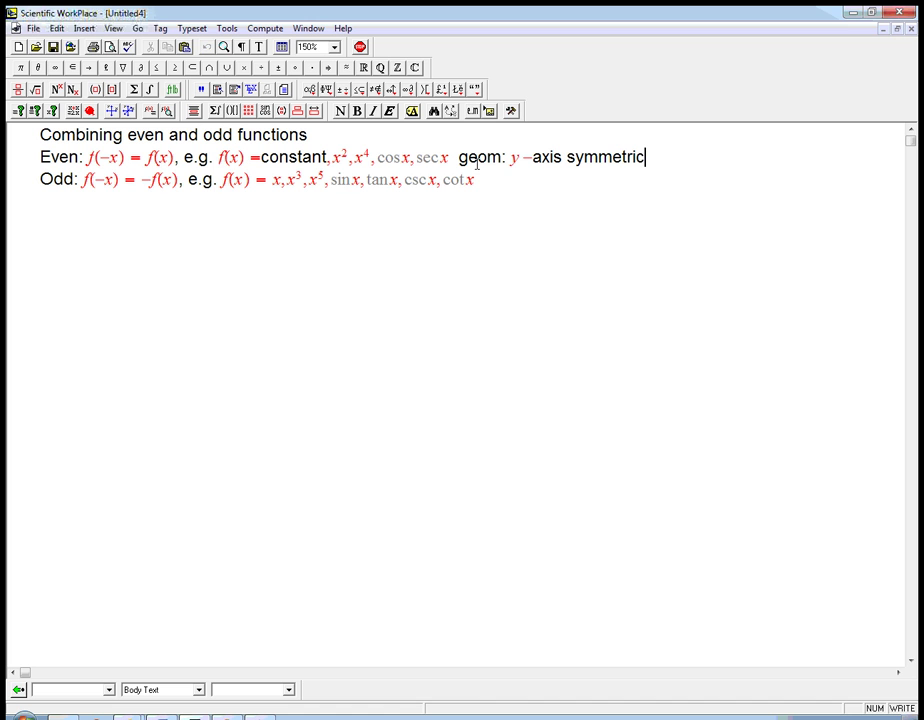
# - Type 'geom: origin symmetry (180' at the end of the Odd line, fixing the typo in 'origin'
pyautogui.hotkey('ctrl', 't')
pyautogui.write('geom')
pyautogui.write(':')
pyautogui.hotkey('ctrl', 'm')
pyautogui.hotkey('ctrl', 't')
pyautogui.write('orgin')
pyautogui.press('BackSpace')
pyautogui.press('BackSpace')
pyautogui.press('BackSpace')
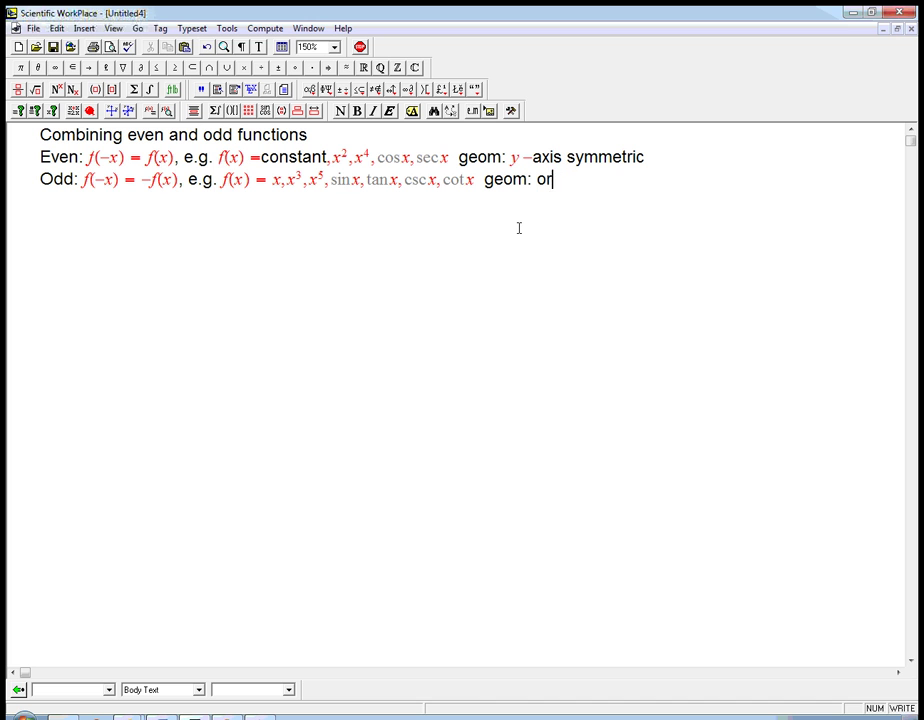
pyautogui.write('igin symmetry (180')
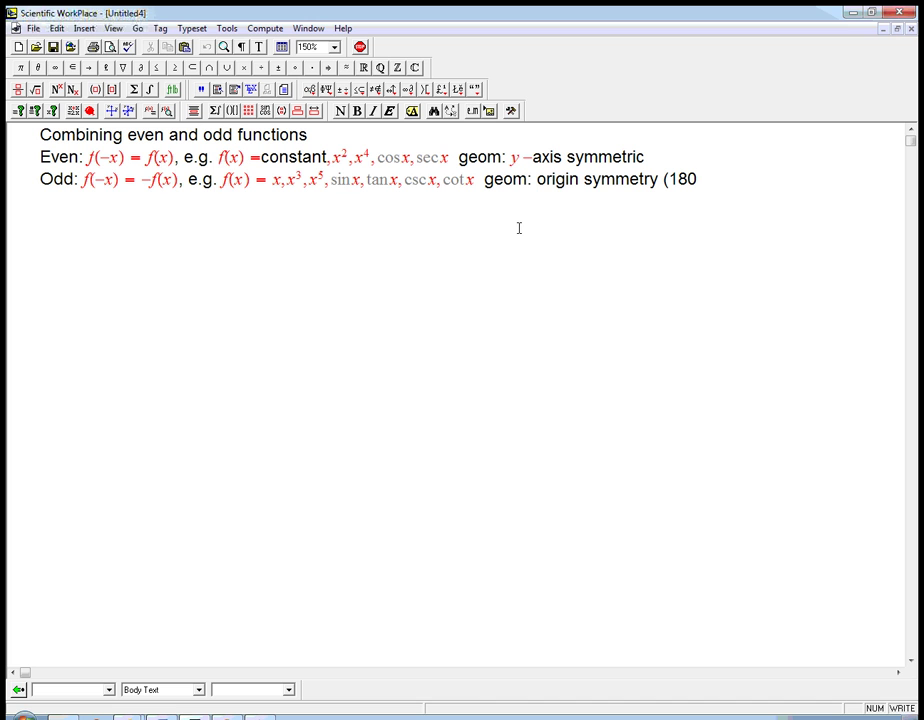
# - Finish the note as '180° rotation)' with a superscript degree sign, then open a blank line under Even
pyautogui.hotkey('ctrl', 'h')
pyautogui.click(294, 69)
pyautogui.hotkey('ctrl', 't')
pyautogui.write('rotation))')
pyautogui.press('BackSpace')
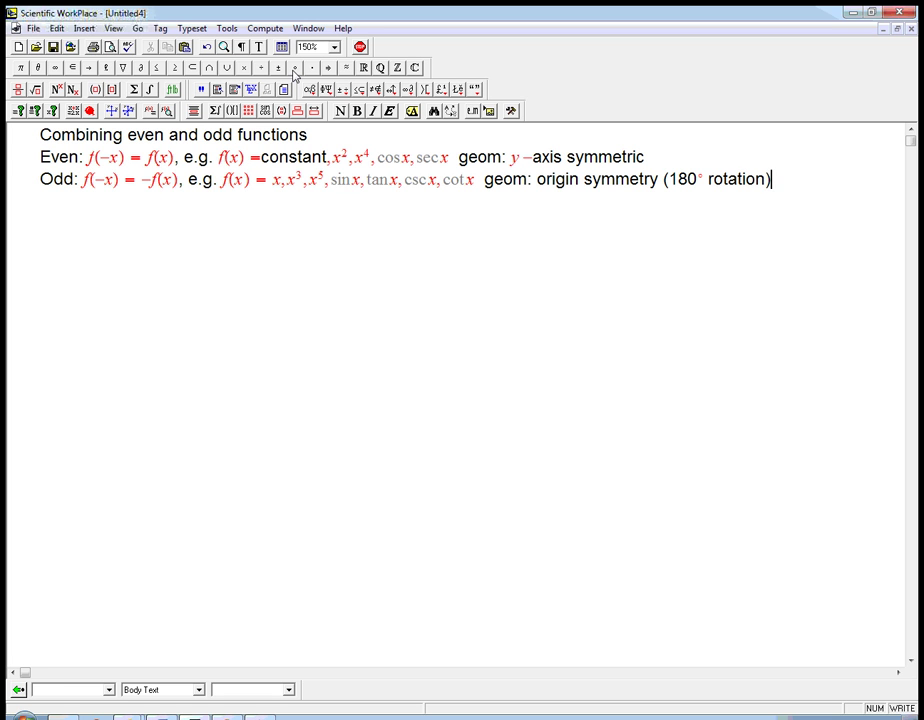
pyautogui.press('Up')
pyautogui.press('Return')
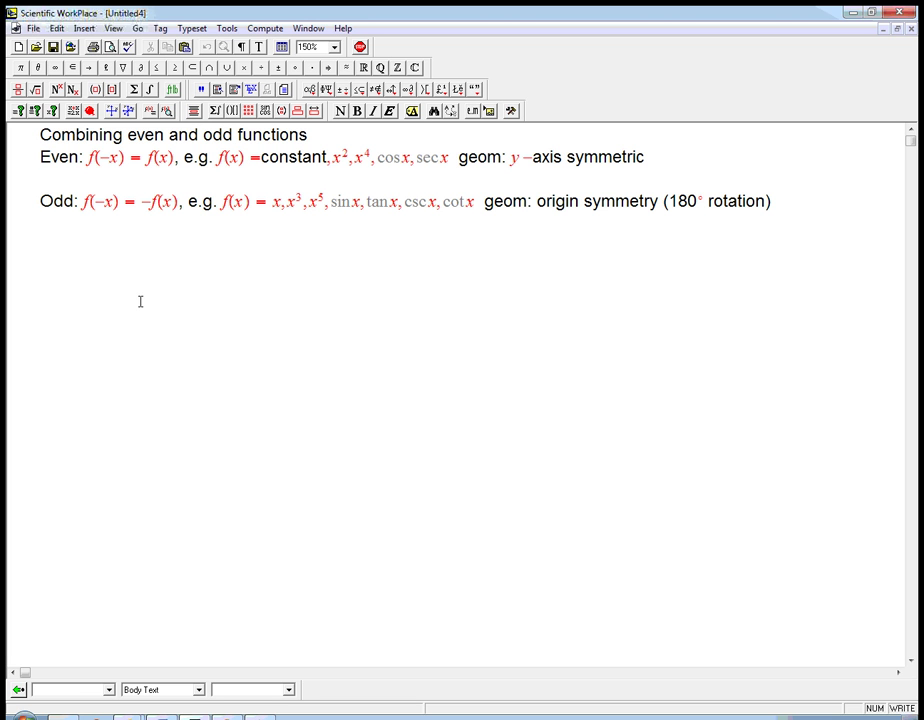
# - Write '--> "plus" functions' under Even and make the even rule read f(−x) = +f(x)
pyautogui.write('-->')
pyautogui.write(' "plus')
pyautogui.write('" ')
pyautogui.write('functions')
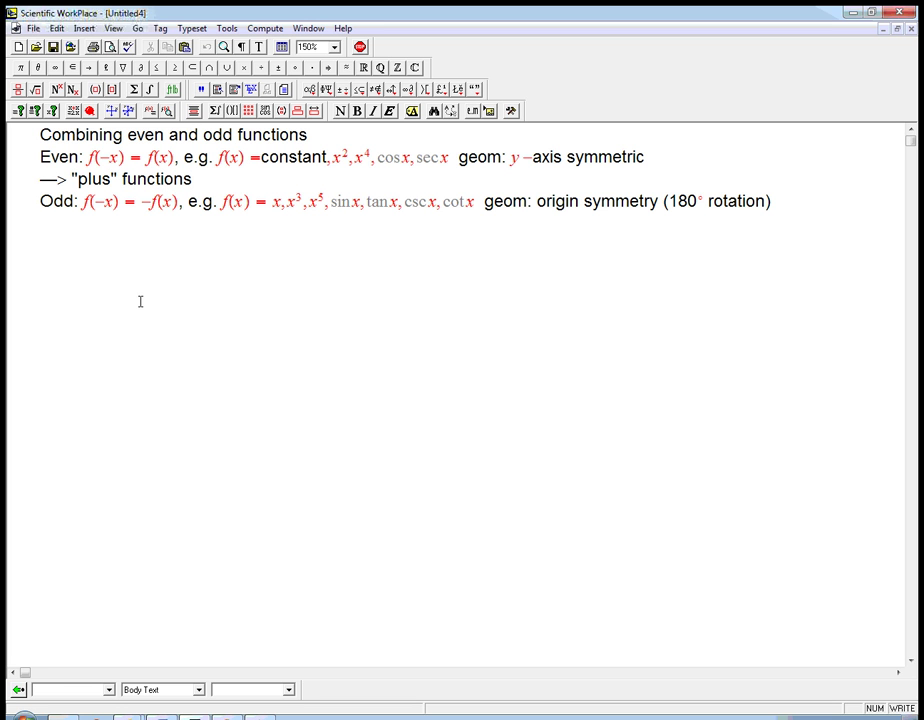
pyautogui.click(148, 158)
pyautogui.write('+')
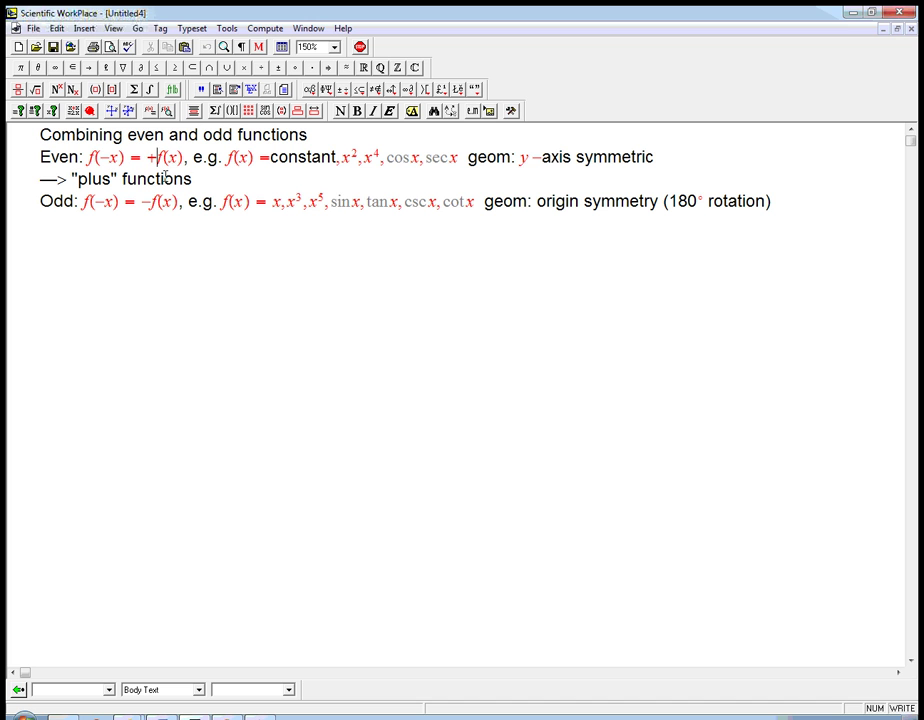
# - Add '---> "minus" functions' on a new line below the Odd line
pyautogui.click(770, 200)
pyautogui.press('Return')
pyautogui.write('---> ')
pyautogui.write('"minus" fu')
pyautogui.write('nctions')
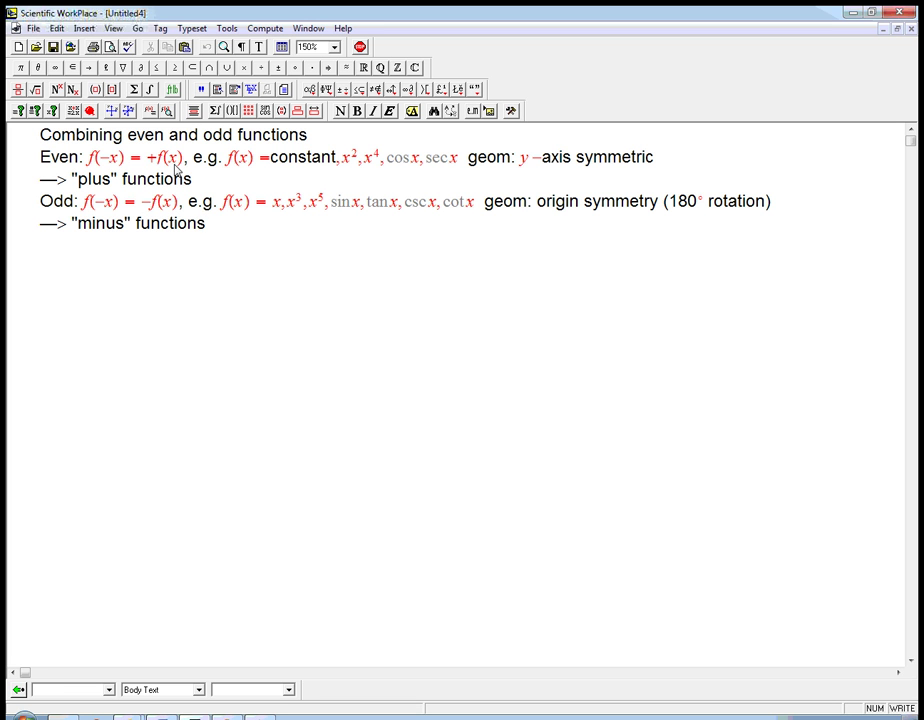
pyautogui.press('Return')
# - Write 'Numbers: even*even = even; even*odd = even; odd*odd = odd', then 'Functions: odd*odd = even (??)' below
pyautogui.write('Numbers: ')
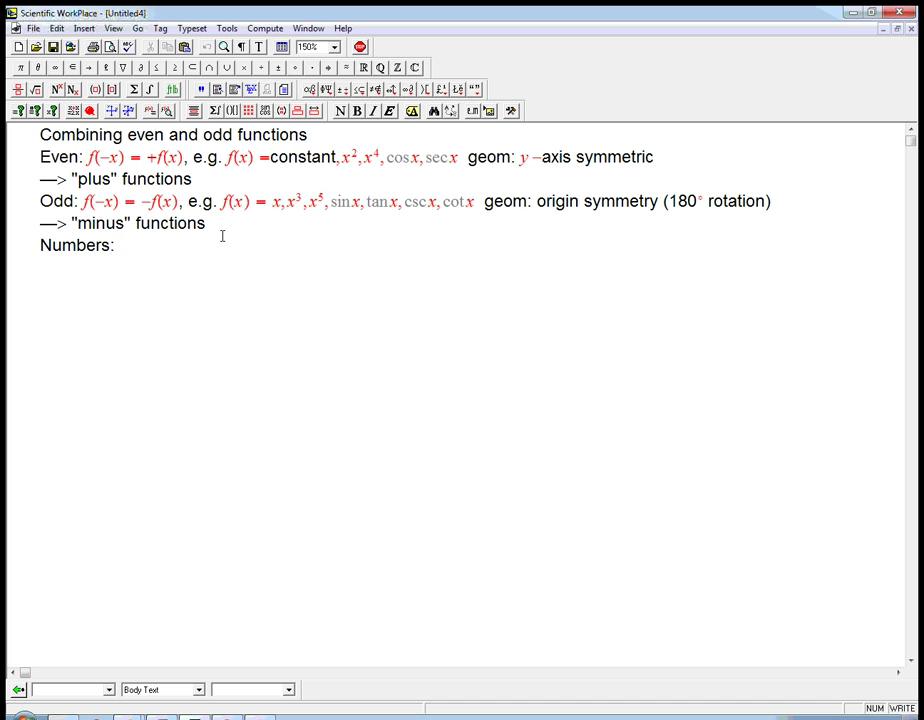
pyautogui.write('even*even = even; even')
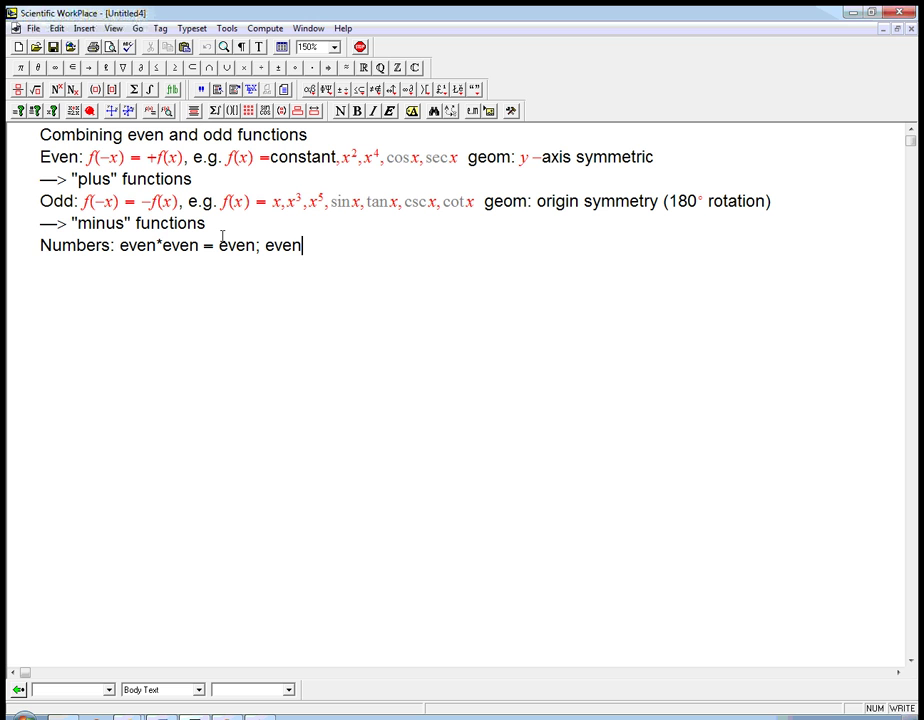
pyautogui.write('*odd = even; odd*odd = odd')
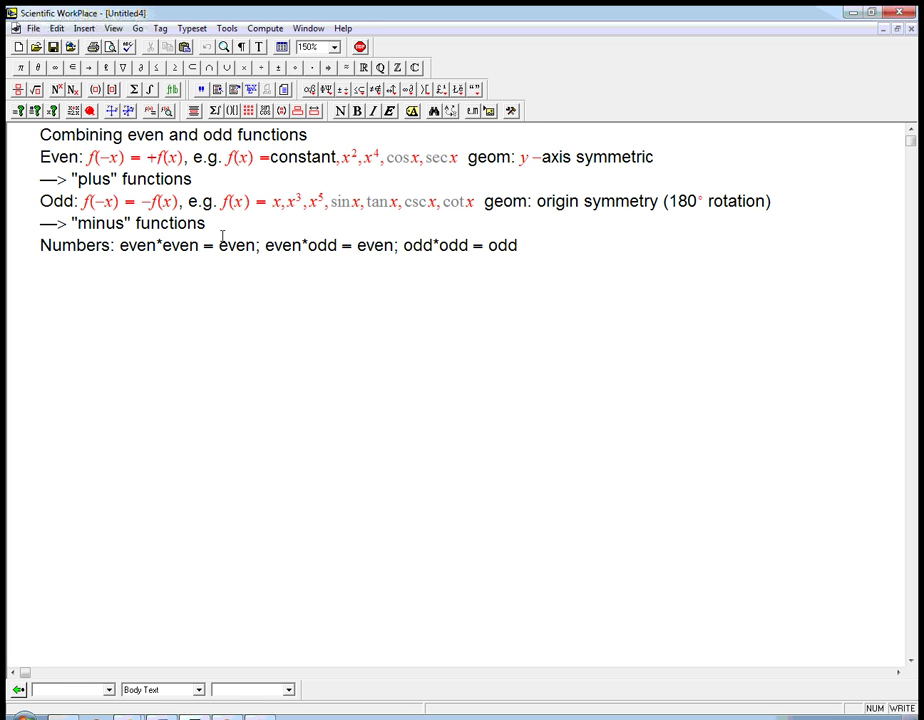
pyautogui.press('Return')
pyautogui.write('Functions:')
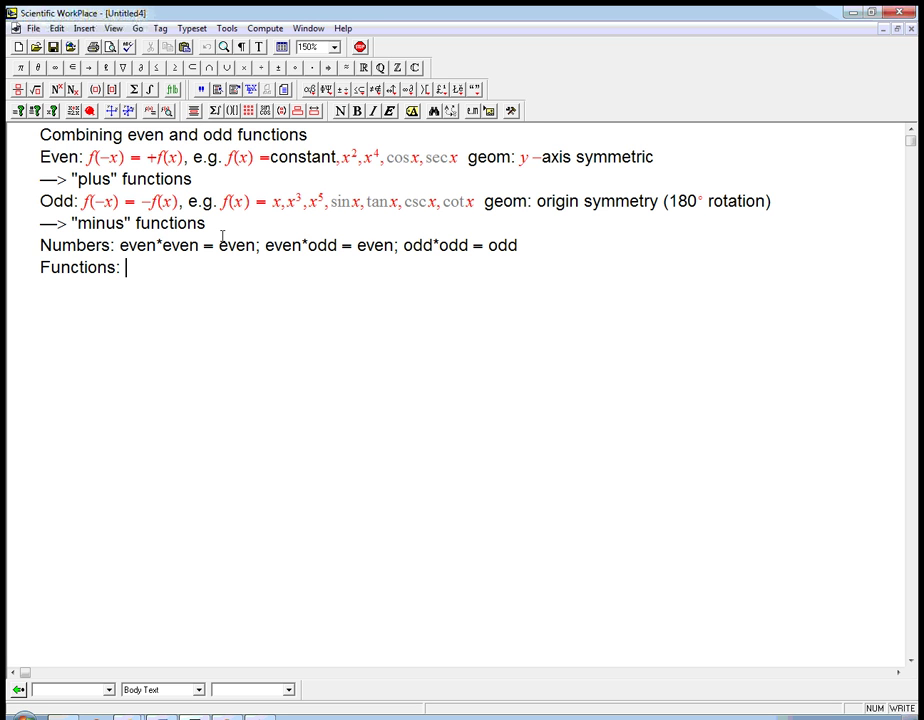
pyautogui.write('odd*odd =')
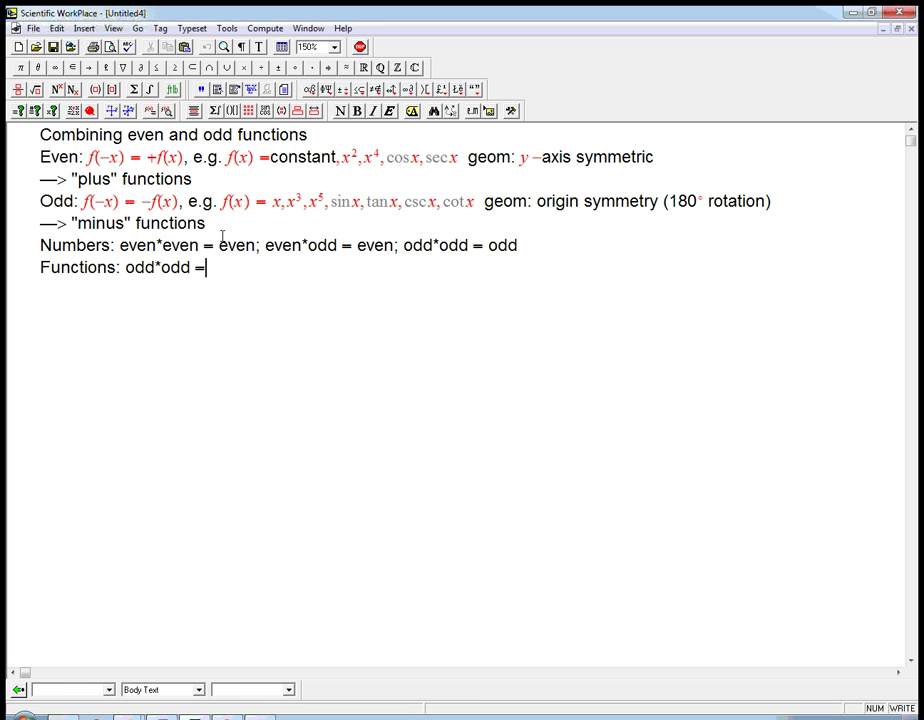
pyautogui.write(' even (??)')
# - Insert a display with rows f(x) = x³, g(x) = sin x, and f(x)g(x) = x³ sin x
pyautogui.press('Return')
pyautogui.hotkey('ctrl', 'd')
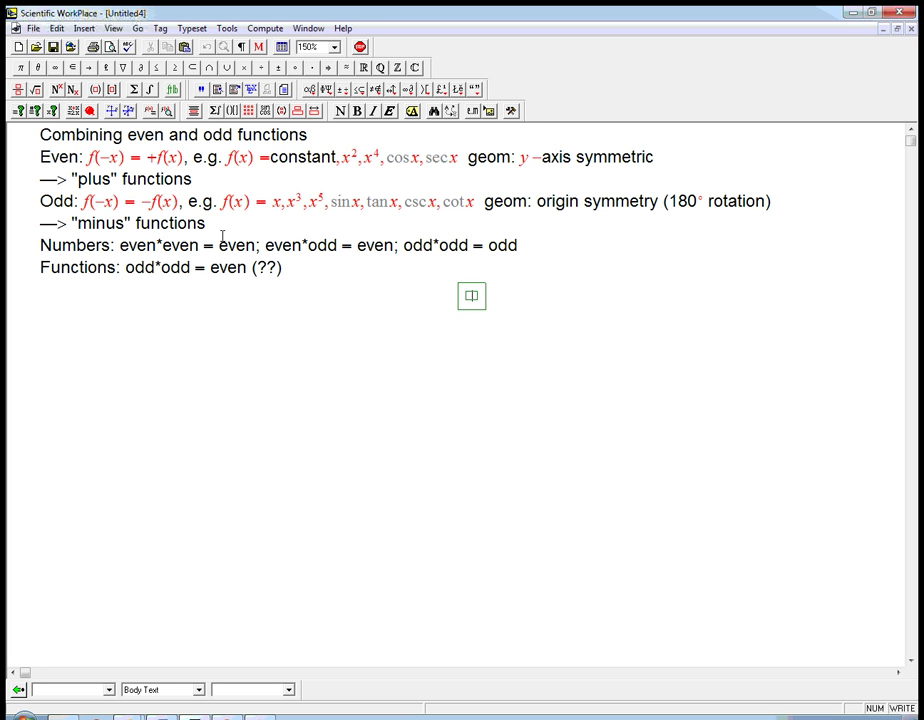
pyautogui.write('f(x)')
pyautogui.press('BackSpace')
pyautogui.press('BackSpace')
pyautogui.write('(x) = ')
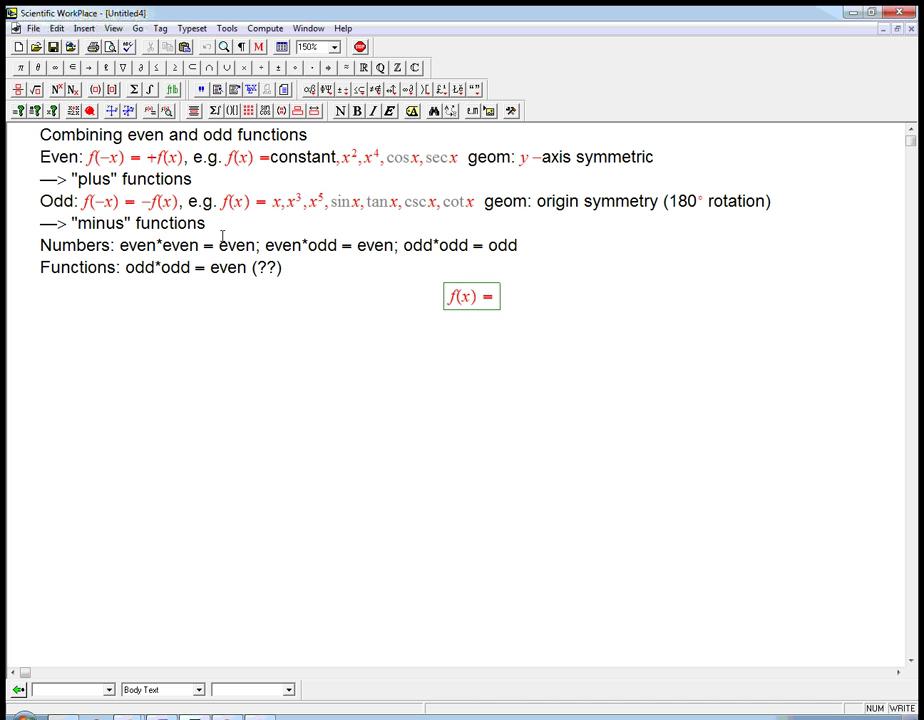
pyautogui.write('x^3')
pyautogui.press('Return')
pyautogui.write('g(x')
pyautogui.press('Up')
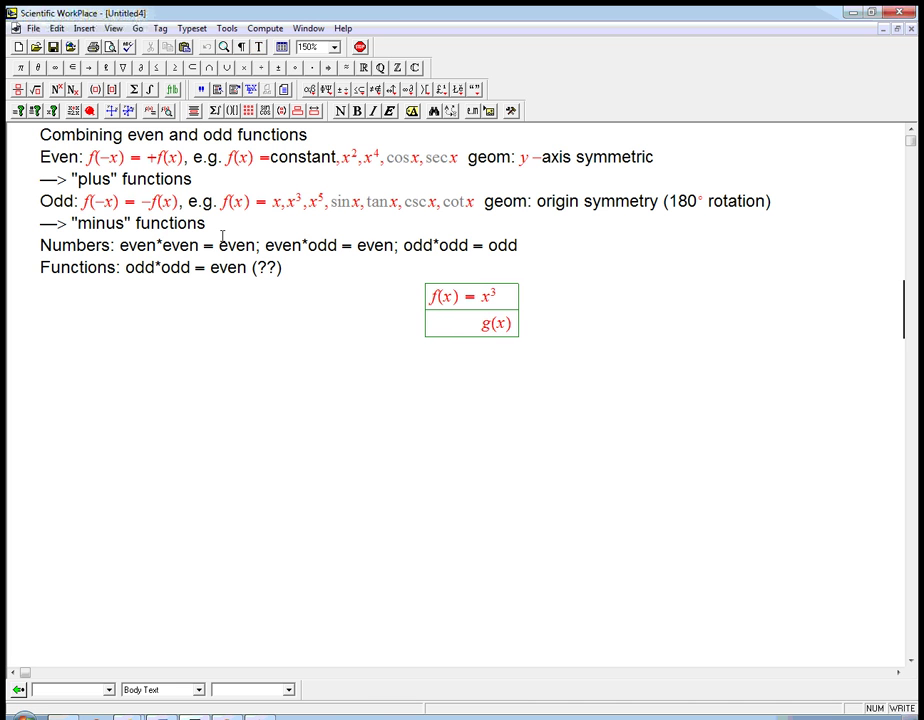
pyautogui.press('Down')
pyautogui.write('=sinx')
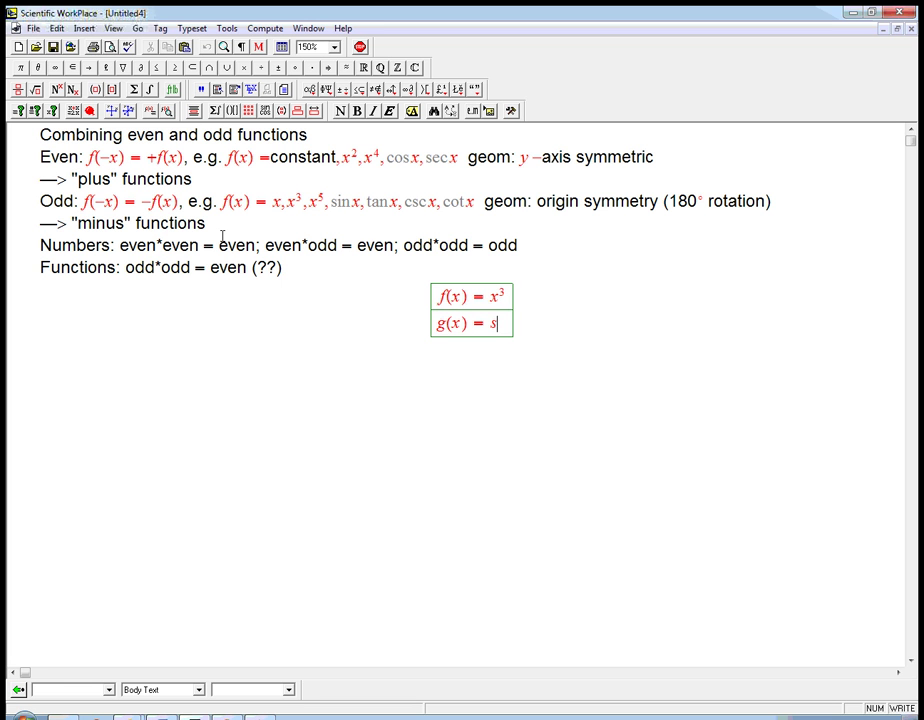
pyautogui.press('Return')
pyautogui.write('f')
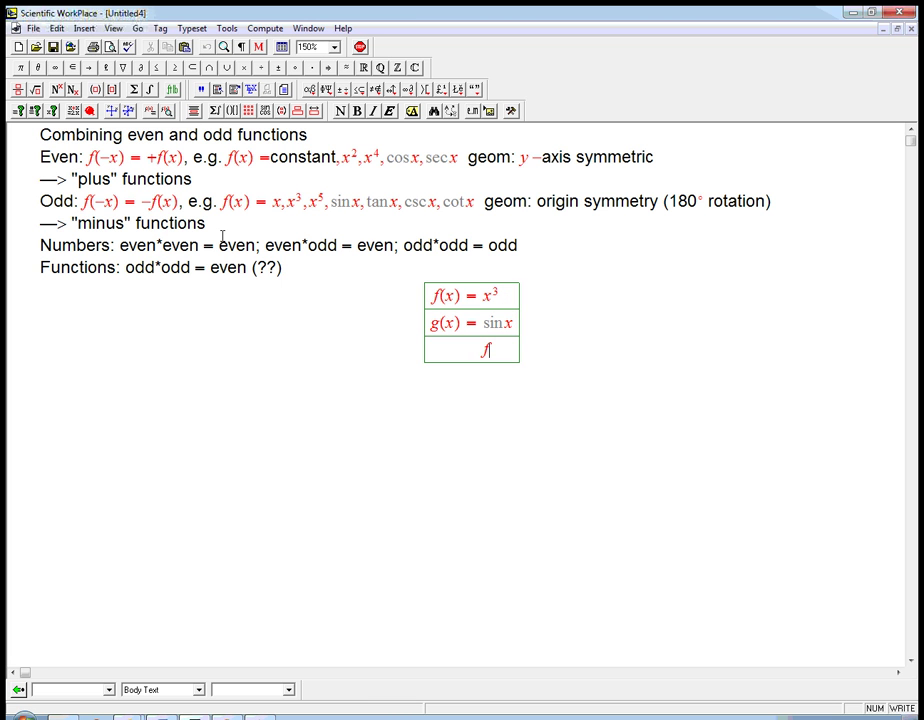
pyautogui.write('(x)g(')
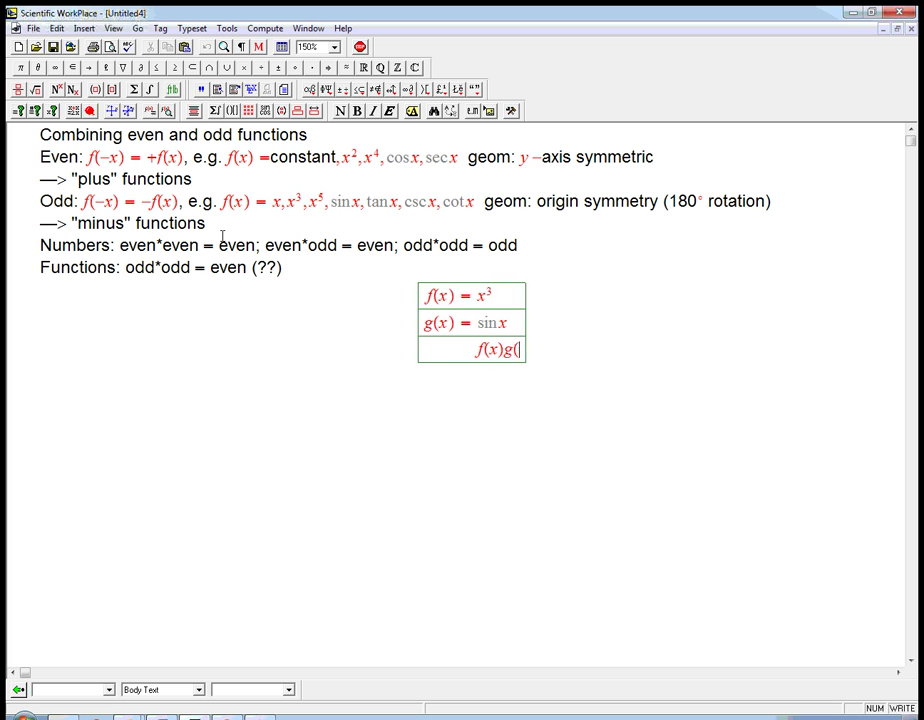
pyautogui.write('x) = x^3')
pyautogui.press('Right')
pyautogui.write('sinx')
pyautogui.press('Return')
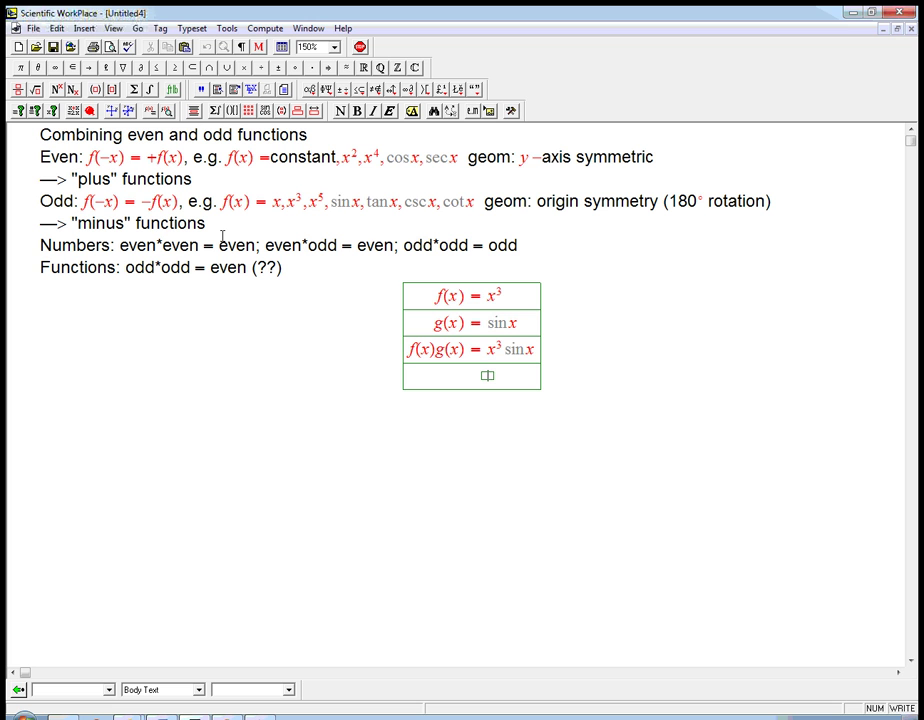
# - Add rows h(−x) = (−x)³ sin(−x) and = −x³(−sin x)
pyautogui.write('h(x)=')
pyautogui.click(435, 375)
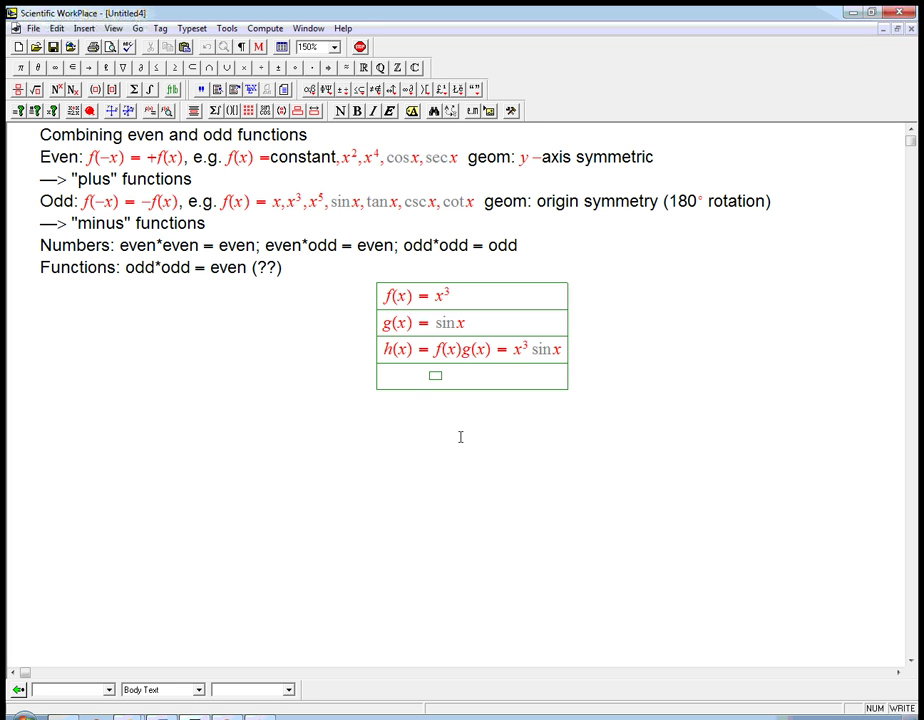
pyautogui.write('h')
pyautogui.write('(-x')
pyautogui.write('=')
pyautogui.write('(')
pyautogui.write('-x')
pyautogui.press('Right')
pyautogui.write('^3')
pyautogui.press('Right')
pyautogui.write('sin(')
pyautogui.write('-x')
pyautogui.press('Right')
pyautogui.press('Return')
pyautogui.write('=')
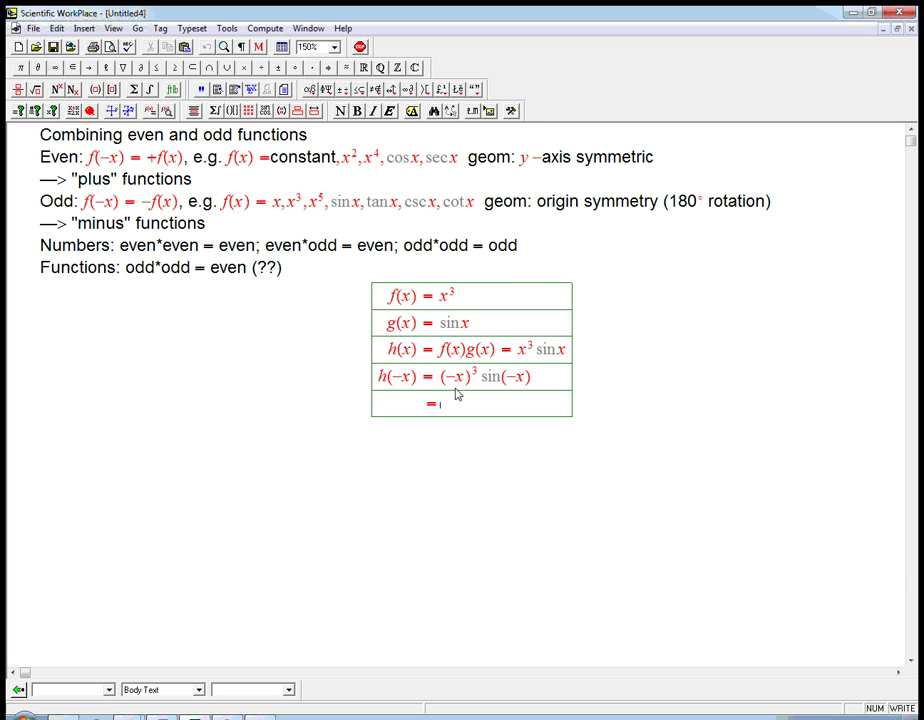
pyautogui.write('-x')
pyautogui.hotkey('ctrl', 'h')
pyautogui.write('3')
pyautogui.press('Right')
pyautogui.hotkey('ctrl', '9')
pyautogui.write('-sinx')
# - Finish with rows = x³ sin x and h(x) followed by the remark 'even!'
pyautogui.press('Return')
pyautogui.write('= ')
pyautogui.write('x')
pyautogui.hotkey('ctrl', 'h')
pyautogui.write('3')
pyautogui.press('Right')
pyautogui.write('sin x')
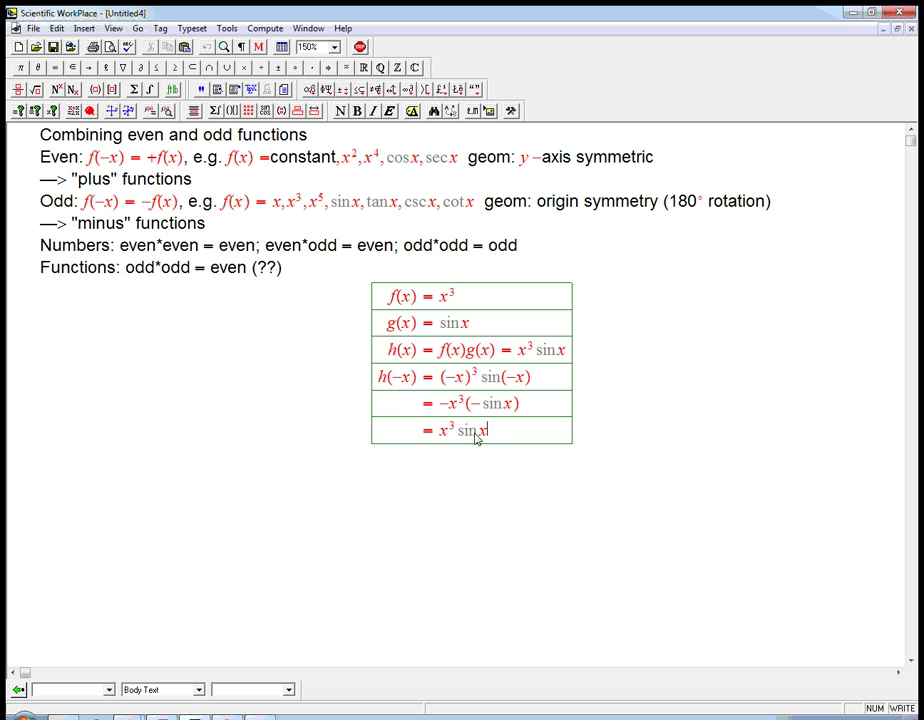
pyautogui.press('Return')
pyautogui.write('h(x)')
pyautogui.press('Left')
pyautogui.press('Left')
pyautogui.press('Left')
pyautogui.press('Left')
pyautogui.press('Left')
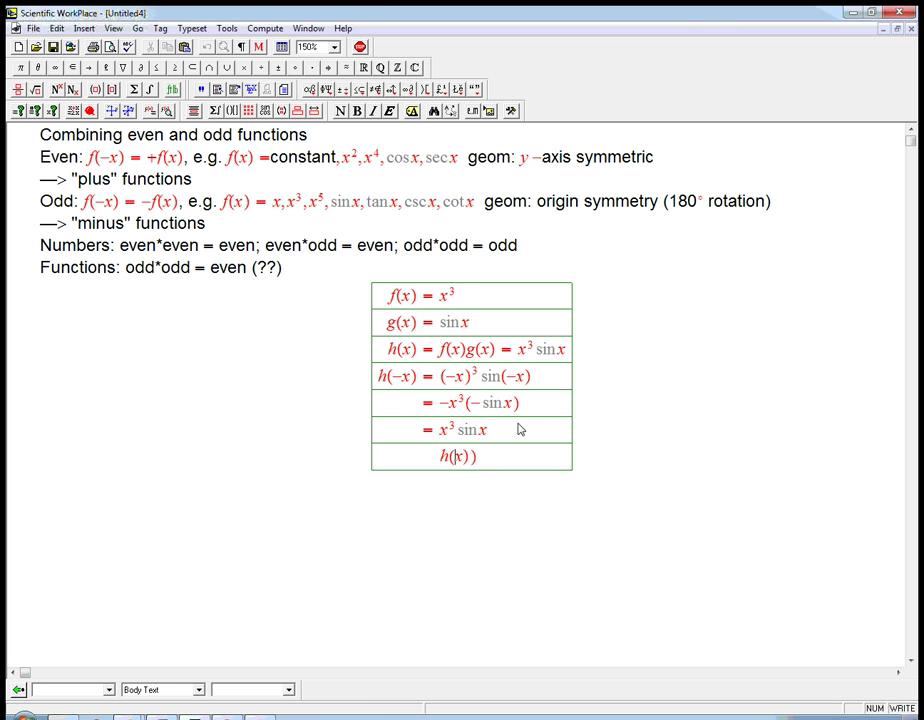
pyautogui.write('=')
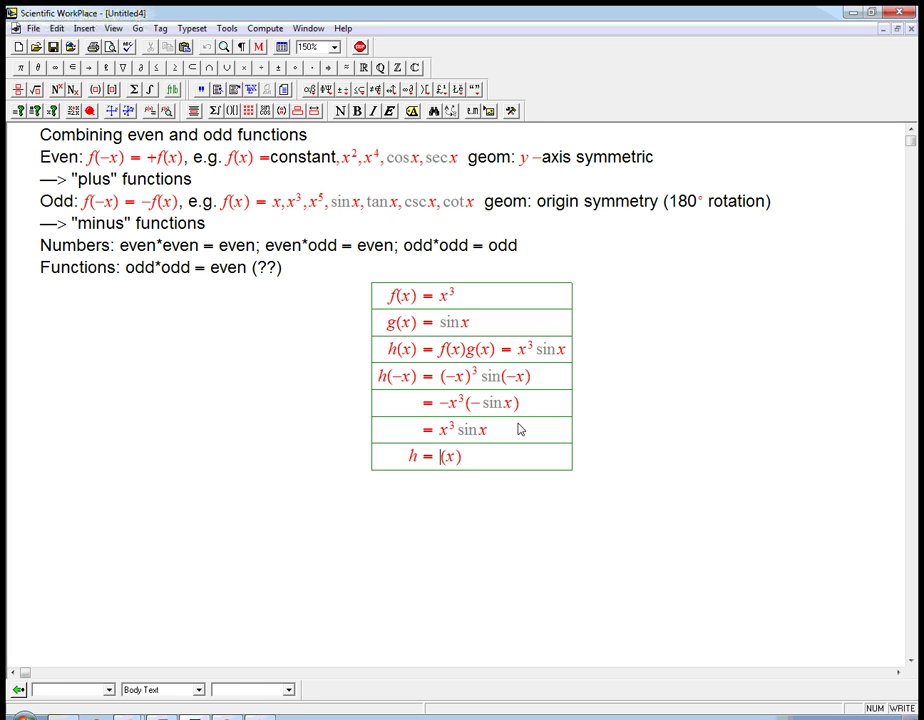
pyautogui.hotkey('ctrl', 'z')
pyautogui.click(480, 467)
pyautogui.hotkey('ctrl', 't')
pyautogui.write('even!')
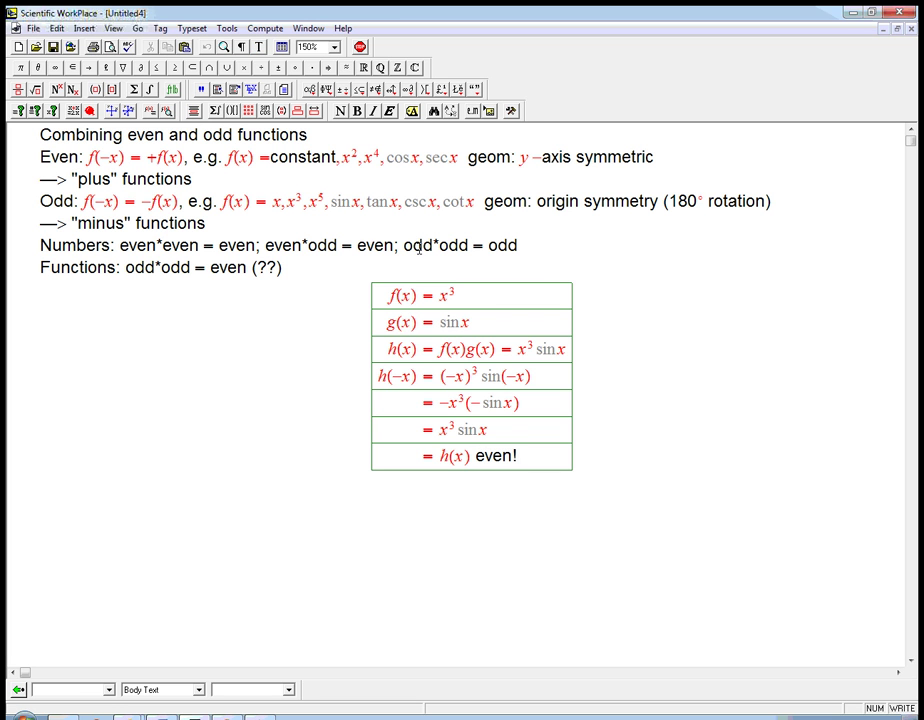
pyautogui.moveTo(404, 245); pyautogui.dragTo(522, 252)
# - Remove the (??) from the Functions line and append '; even*odd'
pyautogui.click(522, 252)
pyautogui.click(285, 268)
pyautogui.press('BackSpace')
pyautogui.press('BackSpace')
pyautogui.press('BackSpace')
pyautogui.press('BackSpace')
pyautogui.press('BackSpace')
pyautogui.write('; even*odd')
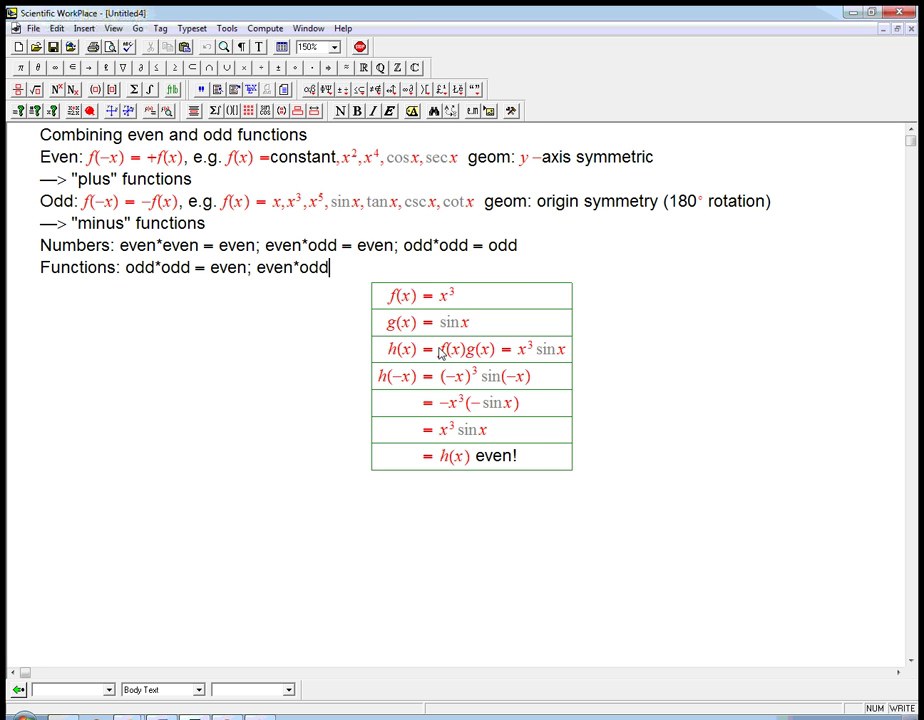
# - Move even*odd below the example as the question 'even*odd?' with an empty display beneath
pyautogui.hotkey('shift', 'Left')
pyautogui.hotkey('shift', 'Left')
pyautogui.hotkey('shift', 'Left')
pyautogui.hotkey('shift', 'Left')
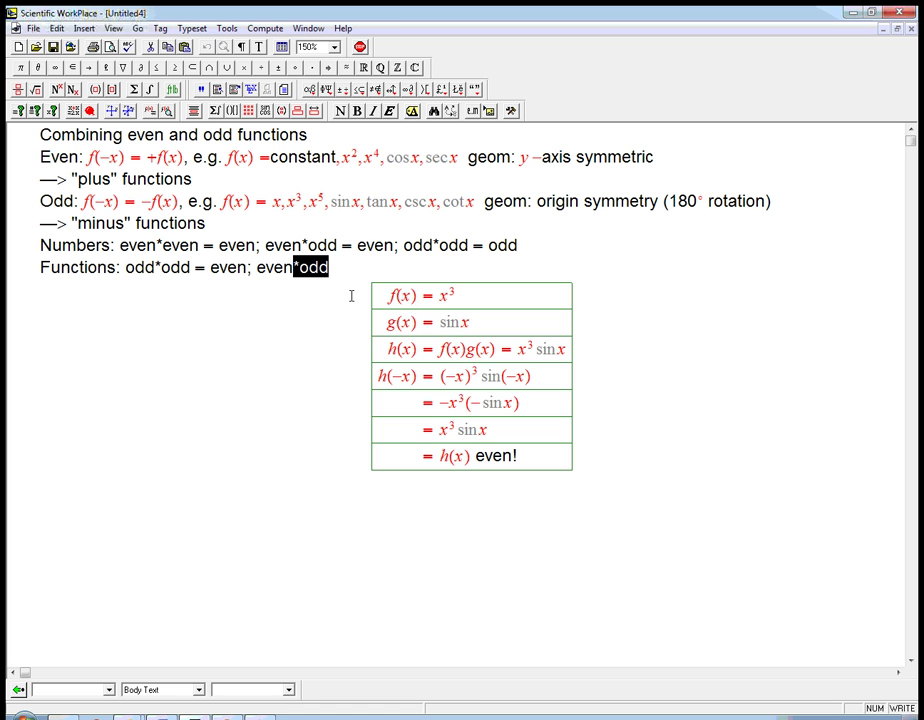
pyautogui.hotkey('shift', 'Left')
pyautogui.hotkey('shift', 'Left')
pyautogui.hotkey('shift', 'Left')
pyautogui.hotkey('shift', 'Left')
pyautogui.hotkey('ctrl', 'c')
pyautogui.press('Delete')
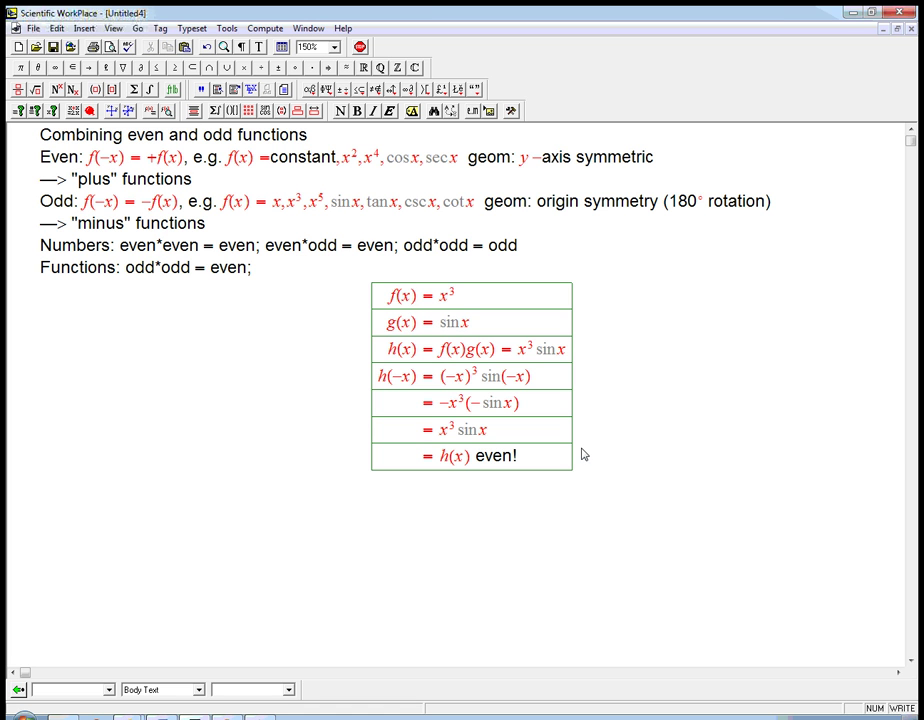
pyautogui.hotkey('ctrl', 'v')
pyautogui.write('?')
pyautogui.press('Return')
pyautogui.hotkey('ctrl', 'd')
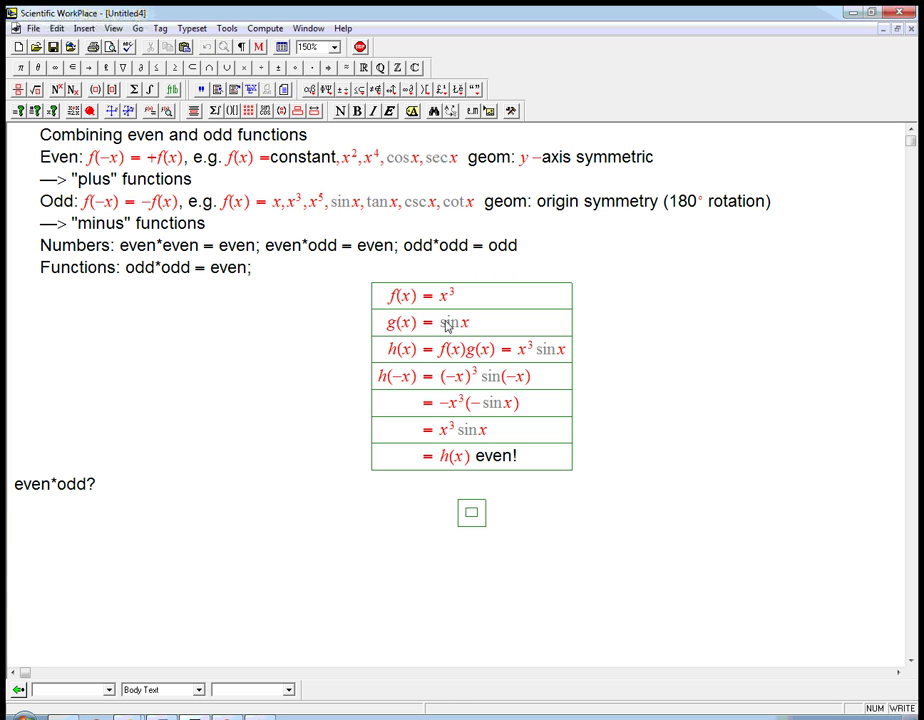
# - Paste a copy of the worked table into the empty display under even*odd?
pyautogui.moveTo(386, 297); pyautogui.dragTo(523, 456)
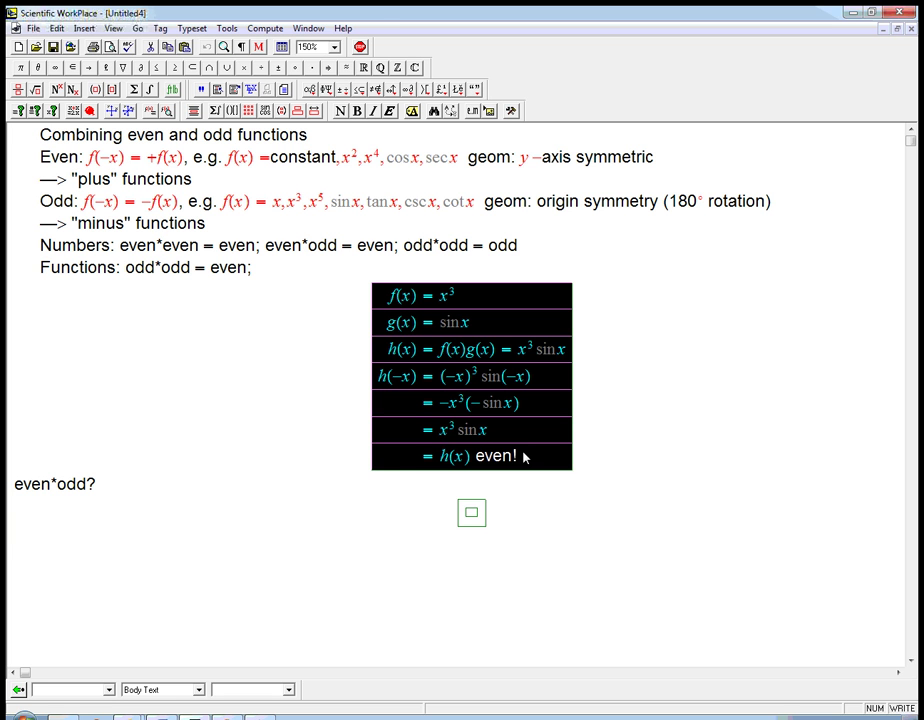
pyautogui.click(474, 513)
pyautogui.click(475, 515)
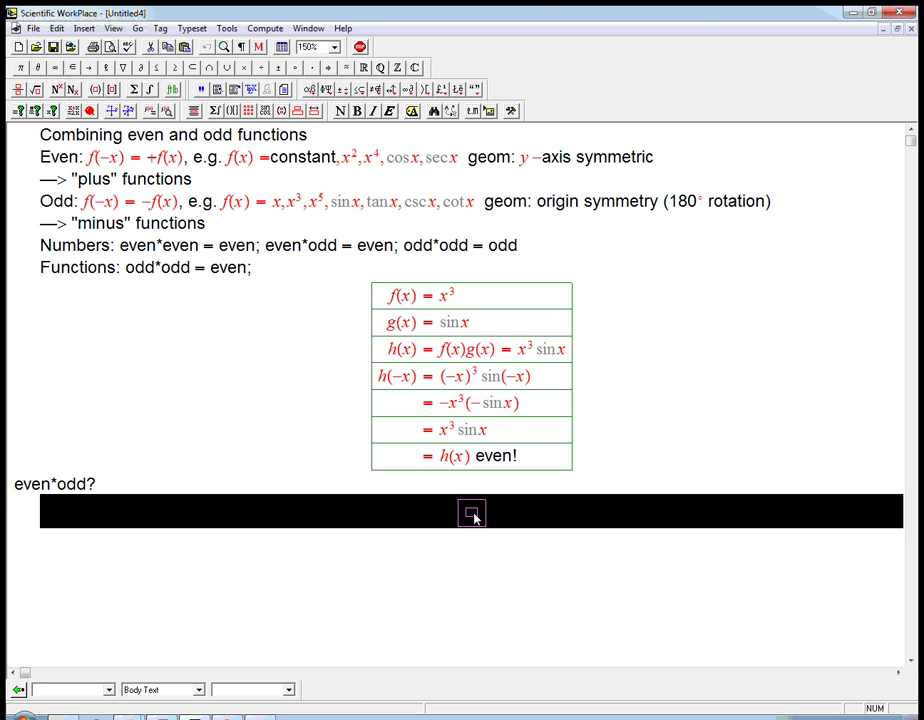
pyautogui.hotkey('ctrl', 'v')
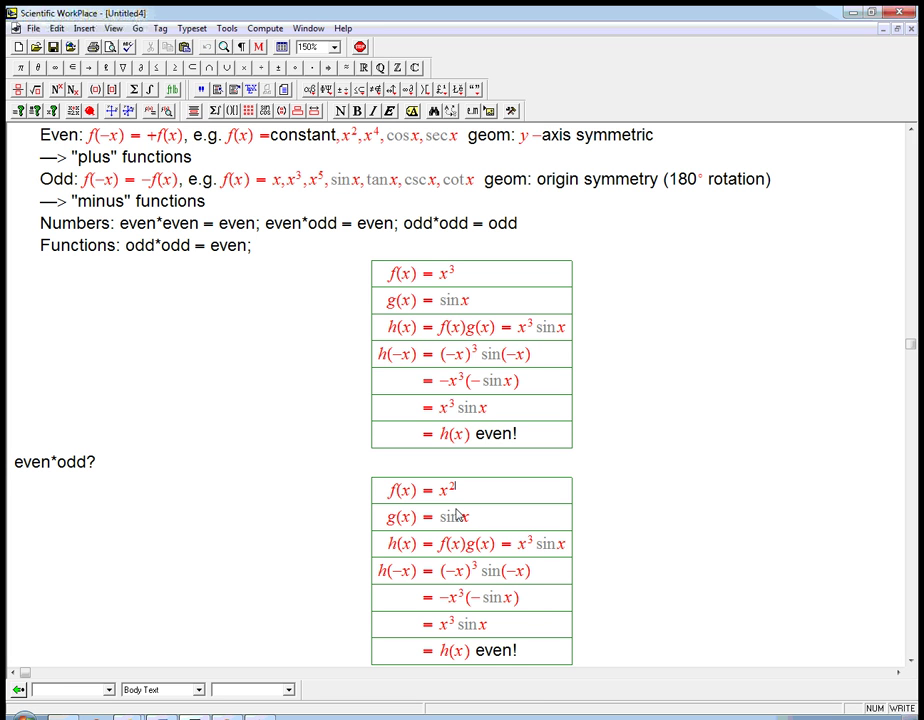
# - Change the copied exponents from 3 to 2 and drop the leading minus in the −x³(−sin x) row
pyautogui.press('End')
pyautogui.press('Left')
pyautogui.press('Left')
pyautogui.press('BackSpace')
pyautogui.write('2')
pyautogui.press('Down')
pyautogui.press('Left')
pyautogui.press('Left')
pyautogui.write('2')
pyautogui.press('Down')
pyautogui.press('Left')
pyautogui.press('Left')
pyautogui.press('BackSpace')
pyautogui.press('Right')
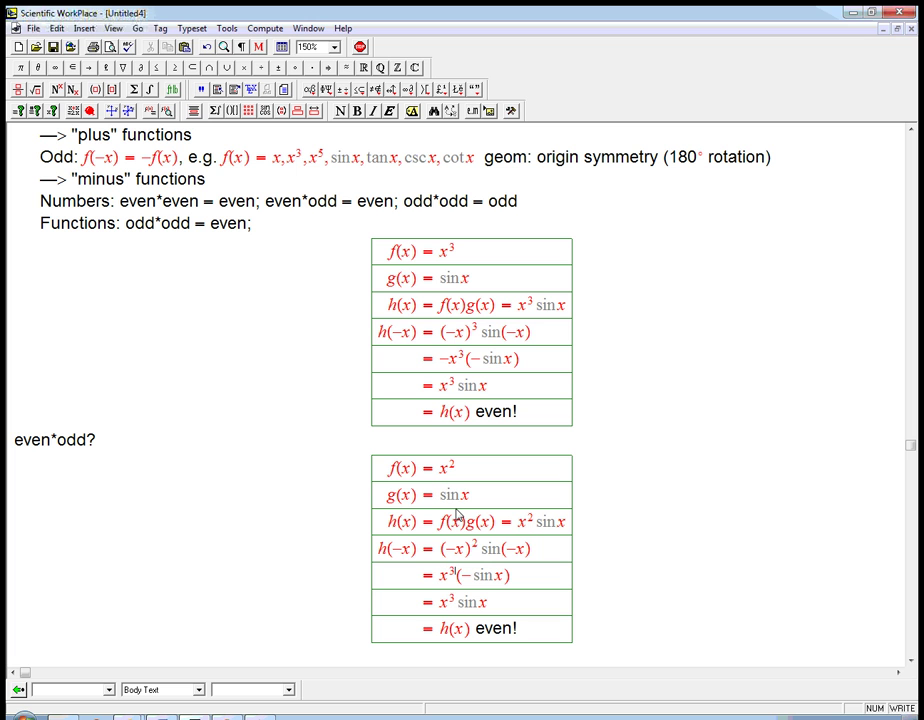
# - Add minus signs so the table concludes = −h(x), and change 'even!' to 'odd!'
pyautogui.press('Down')
pyautogui.press('Right')
pyautogui.press('Right')
pyautogui.write('-')
pyautogui.press('Right')
pyautogui.press('Left')
pyautogui.press('Left')
pyautogui.press('Left')
pyautogui.press('Left')
pyautogui.write('-')
pyautogui.press('Right')
pyautogui.press('Right')
pyautogui.press('Right')
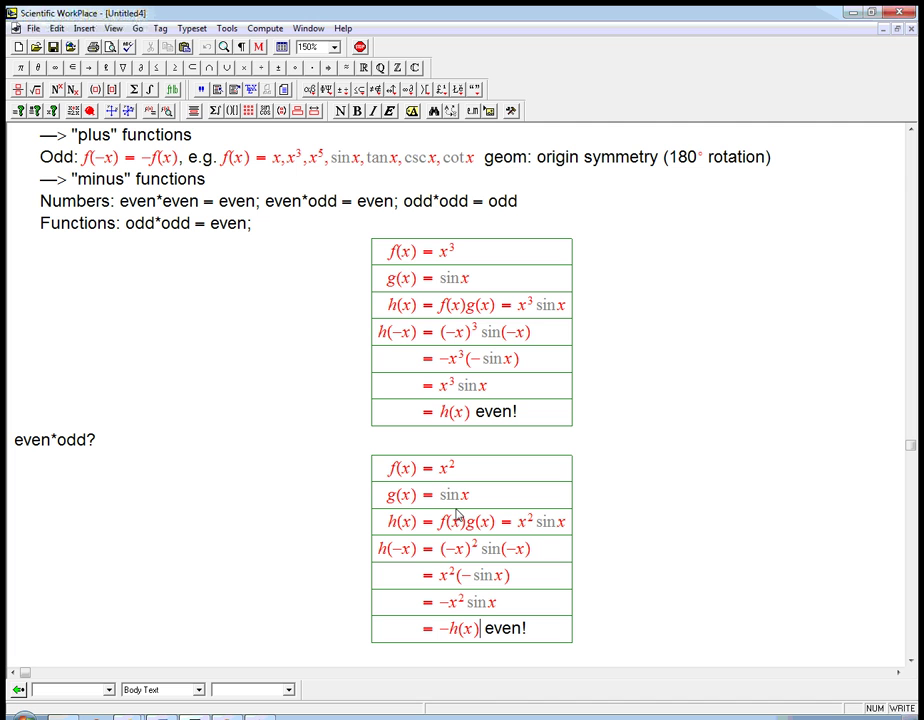
pyautogui.hotkey('shift', 'Right')
pyautogui.hotkey('shift', 'Right')
pyautogui.hotkey('shift', 'Right')
pyautogui.hotkey('shift', 'Right')
pyautogui.write('odd')
pyautogui.click(88, 440)
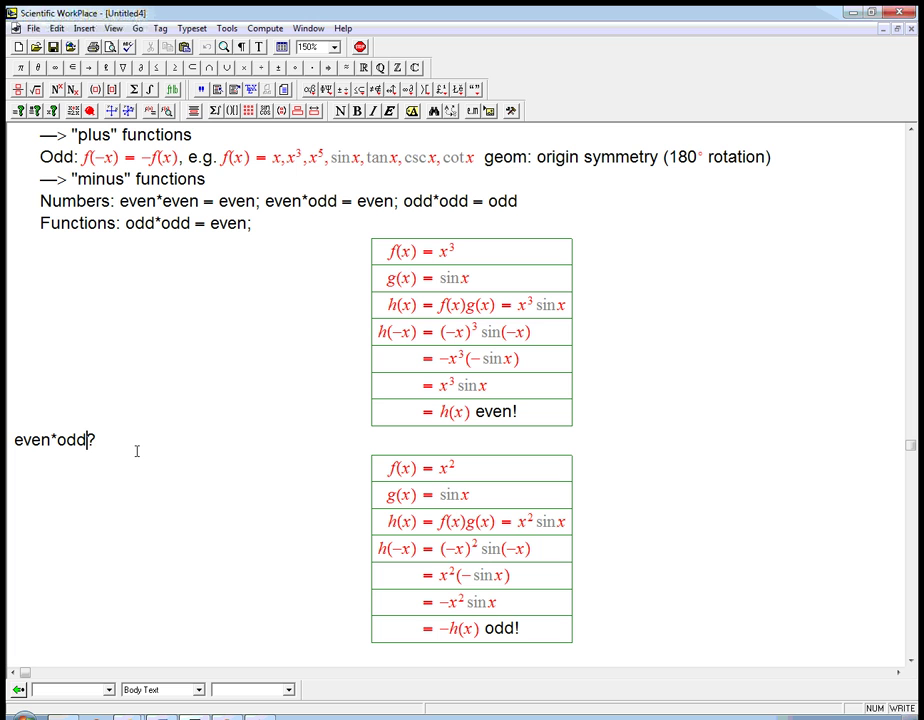
# - Change the question 'even*odd?' to 'even*odd=odd'
pyautogui.write('=odd')
pyautogui.press('BackSpace')
pyautogui.click(910, 660)
pyautogui.click(911, 661)
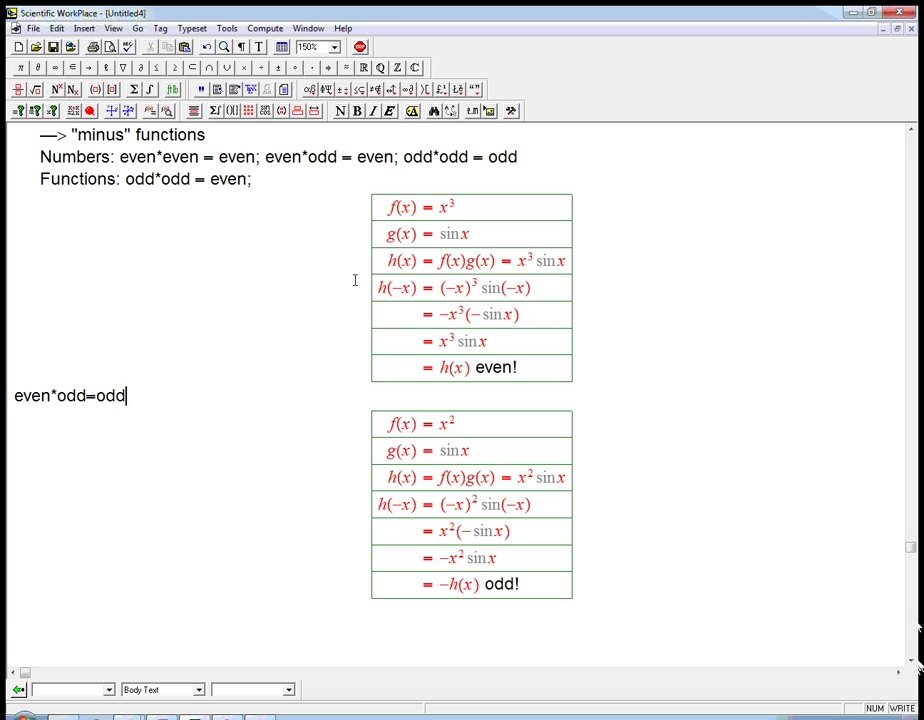
# - Add the line 'even*even = even' below the second boxed example
pyautogui.hotkey('ctrl', 'End')
pyautogui.press('Return')
pyautogui.write('even*even')
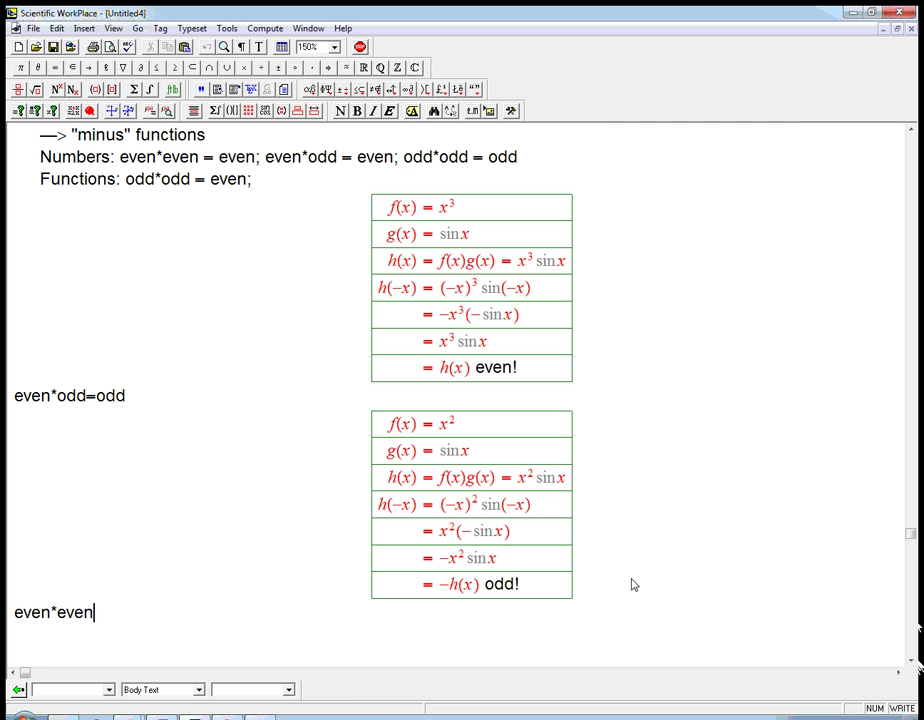
pyautogui.write(' = even.')
pyautogui.click(911, 131)
pyautogui.click(911, 131)
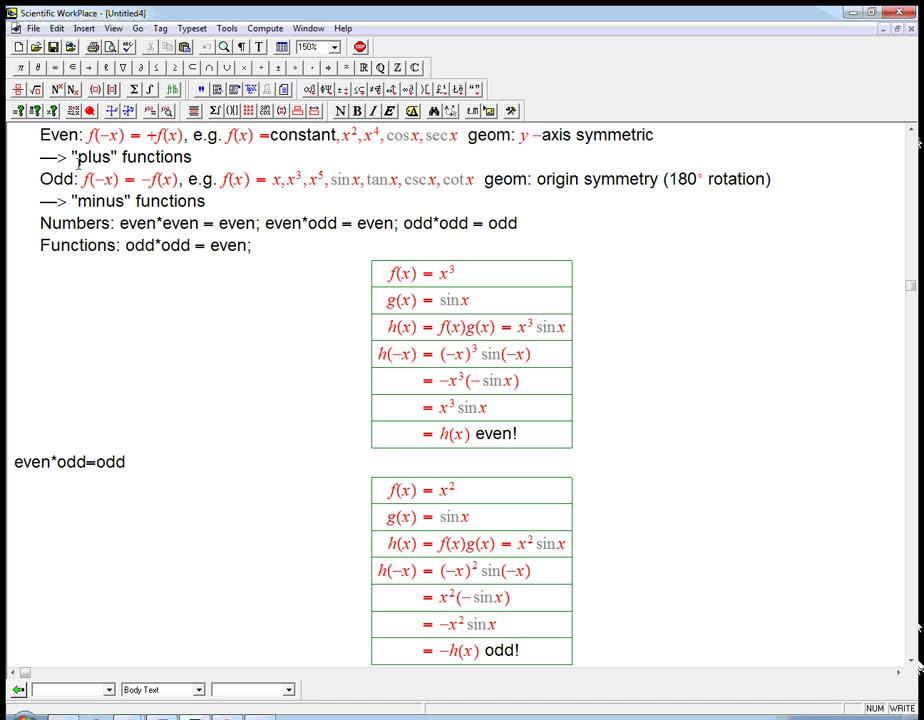
pyautogui.click(110, 157)
pyautogui.click(119, 201)
# - Add the analogy lines 'plus*plus = plus plausible' and 'plus*minus = minus plausible'
pyautogui.click(909, 578)
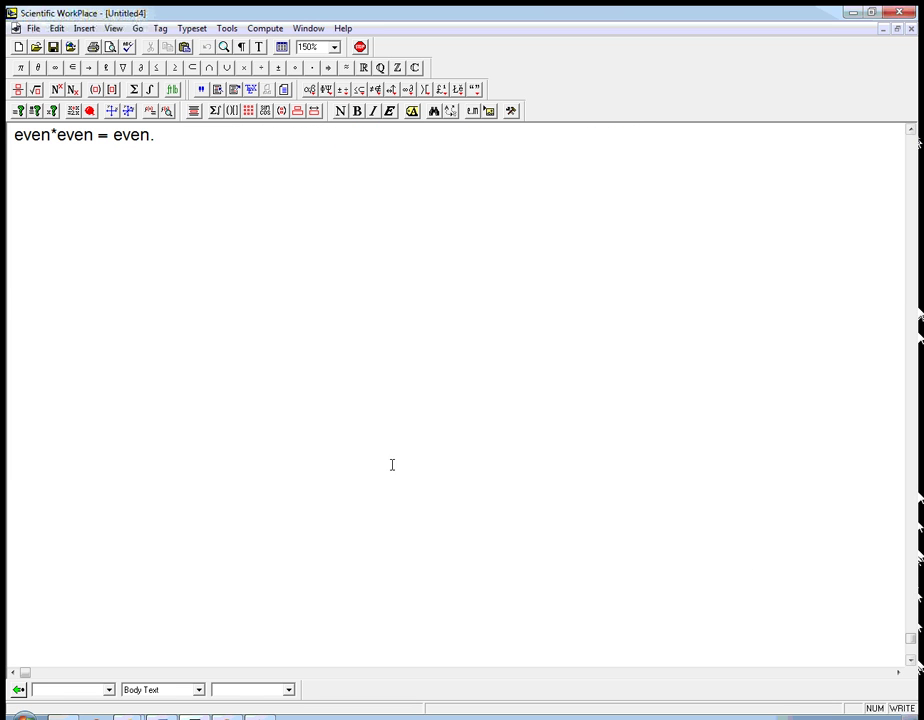
pyautogui.write('plus*plus = ')
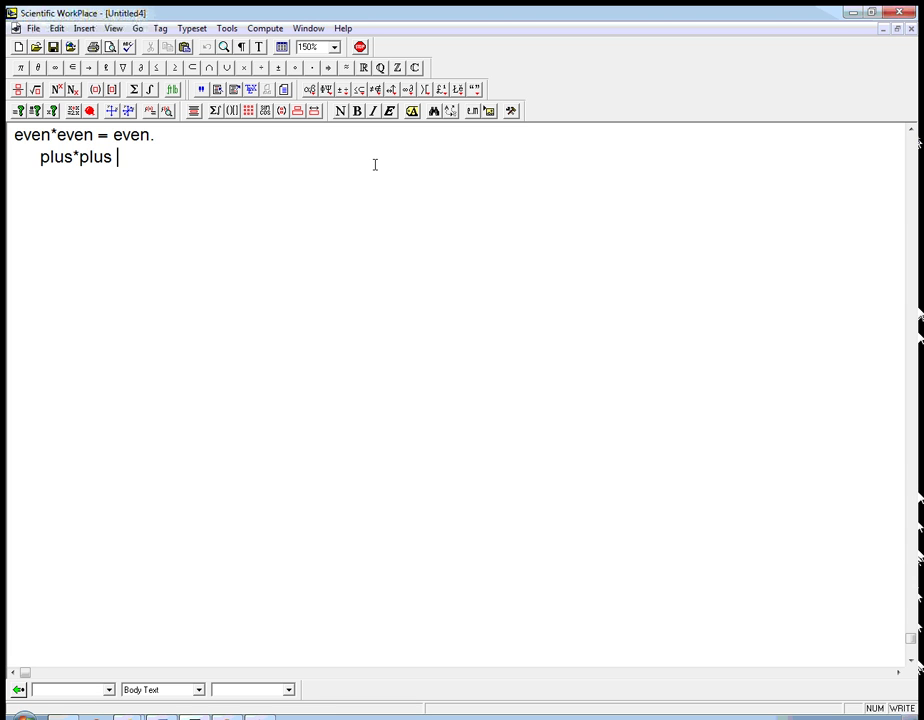
pyautogui.write('plus plausible')
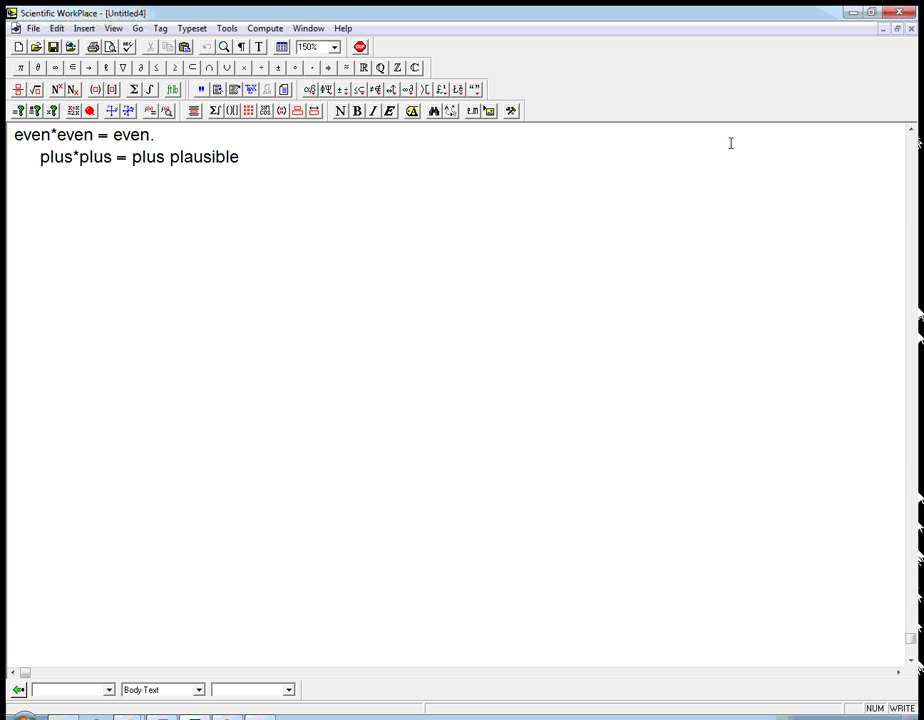
pyautogui.click(911, 131)
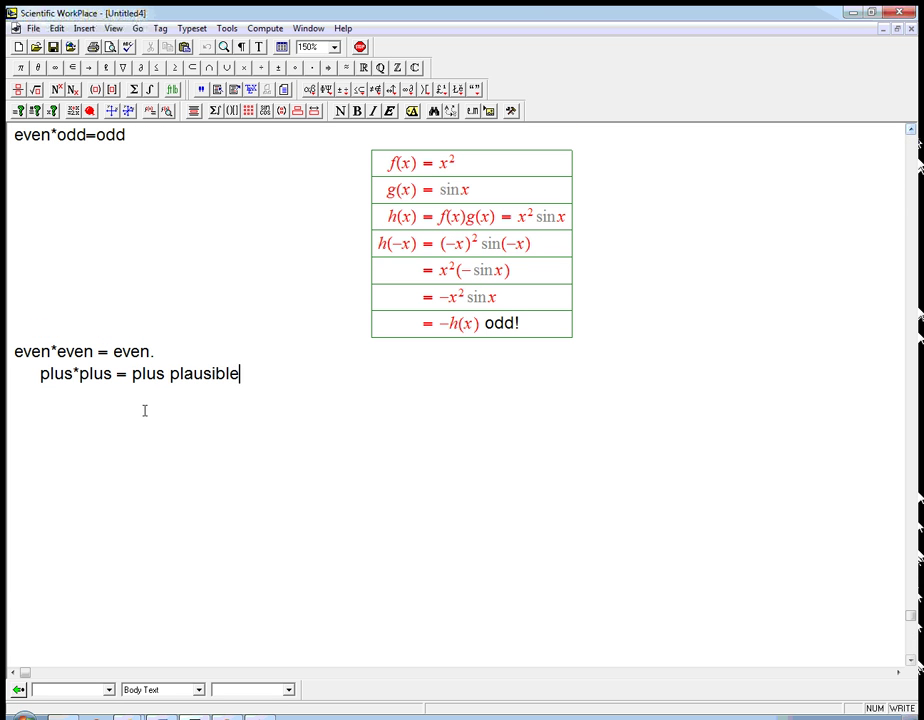
pyautogui.press('Return')
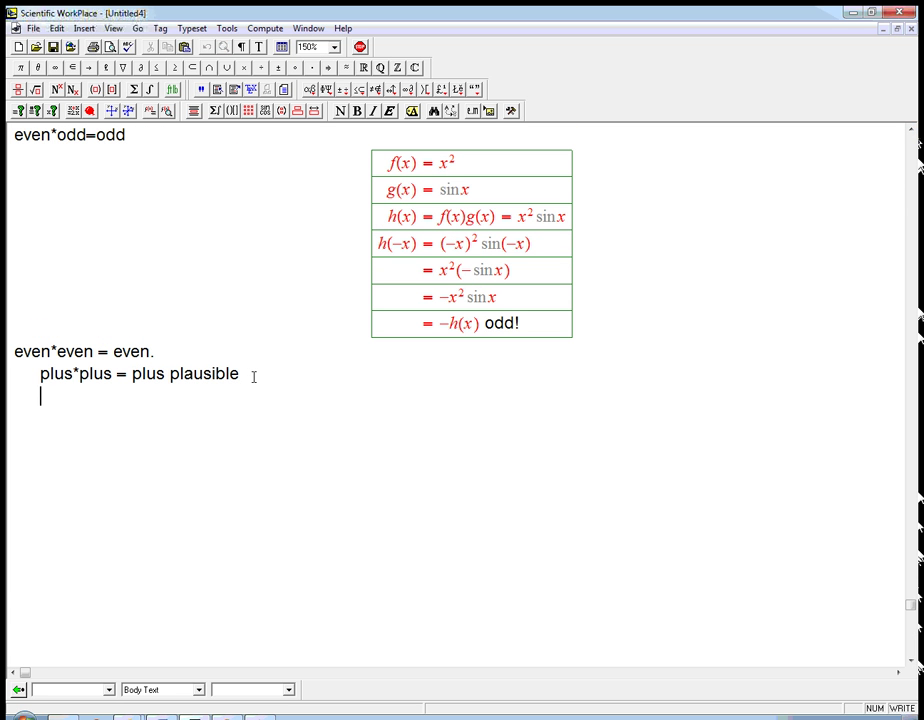
pyautogui.press('BackSpace')
pyautogui.press('Return')
pyautogui.write('plus*minus')
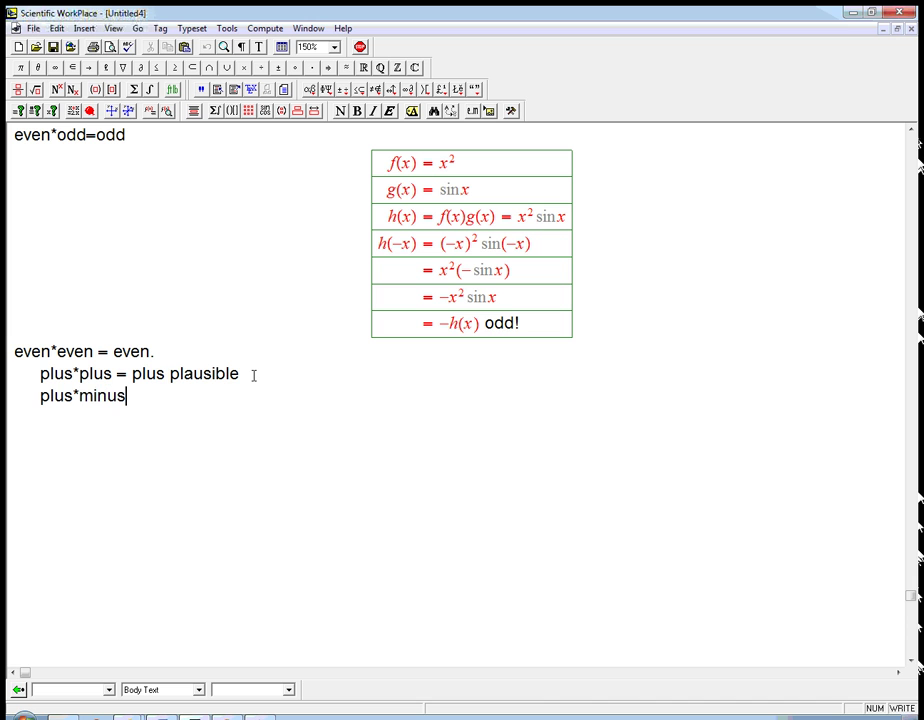
pyautogui.write(' = minus plau')
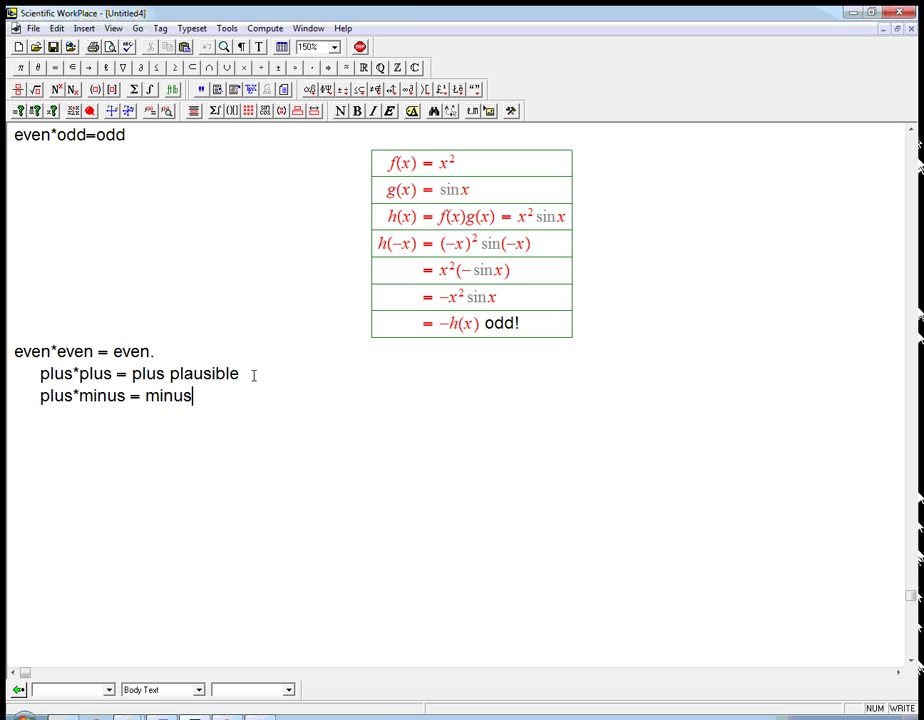
pyautogui.write('sbil')
pyautogui.press('BackSpace')
pyautogui.press('BackSpace')
pyautogui.press('BackSpace')
pyautogui.write('ible')
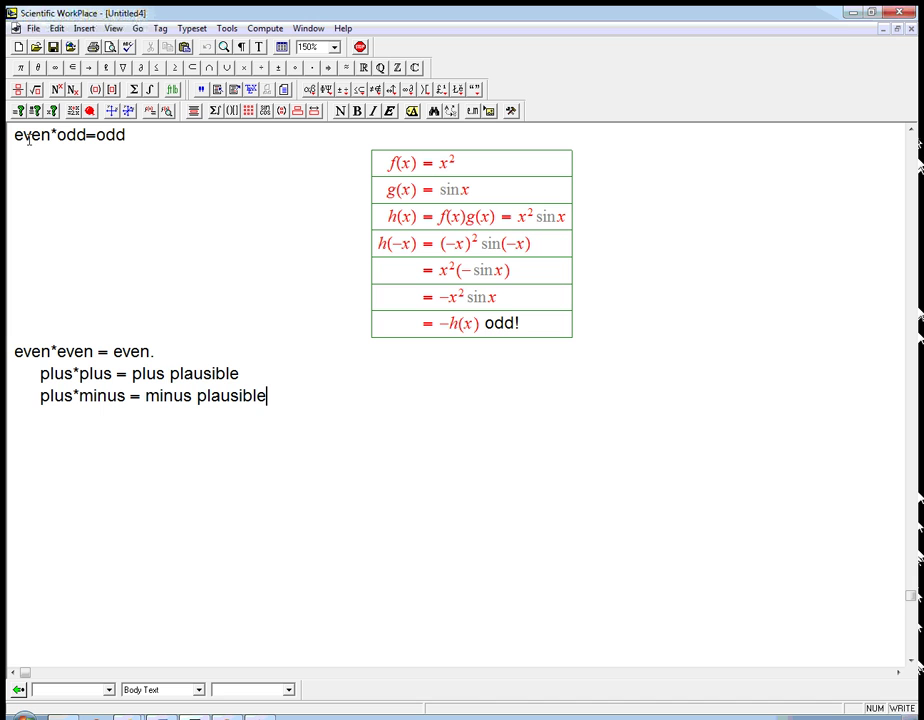
# - Add 'minus*minus = plus plausible' and the closing line 'Better analogy to numbers.'
pyautogui.press('Return')
pyautogui.write('minus*')
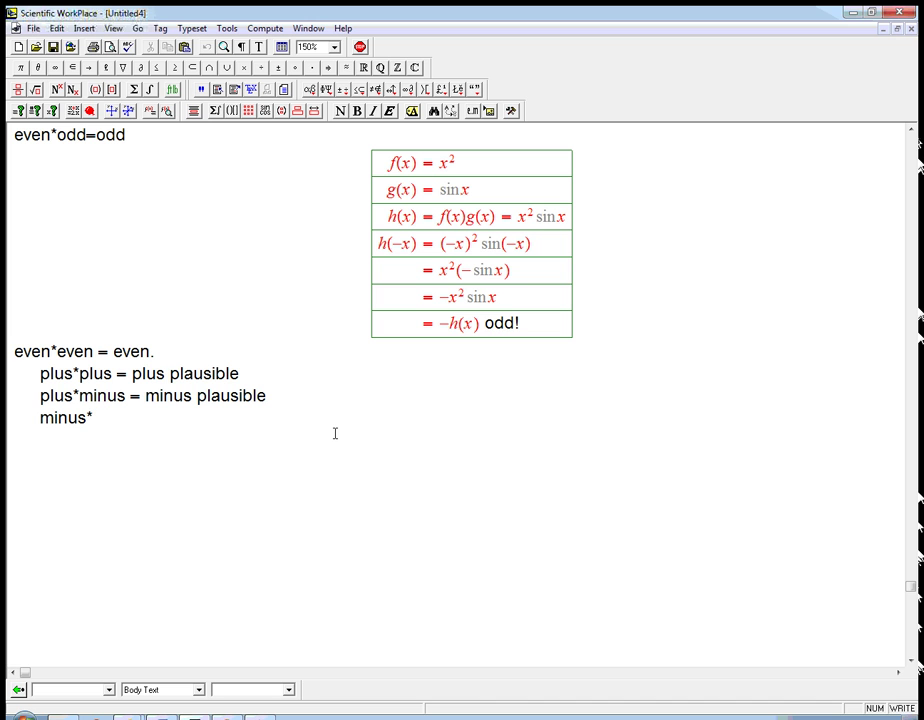
pyautogui.write('minus = plus plausbile')
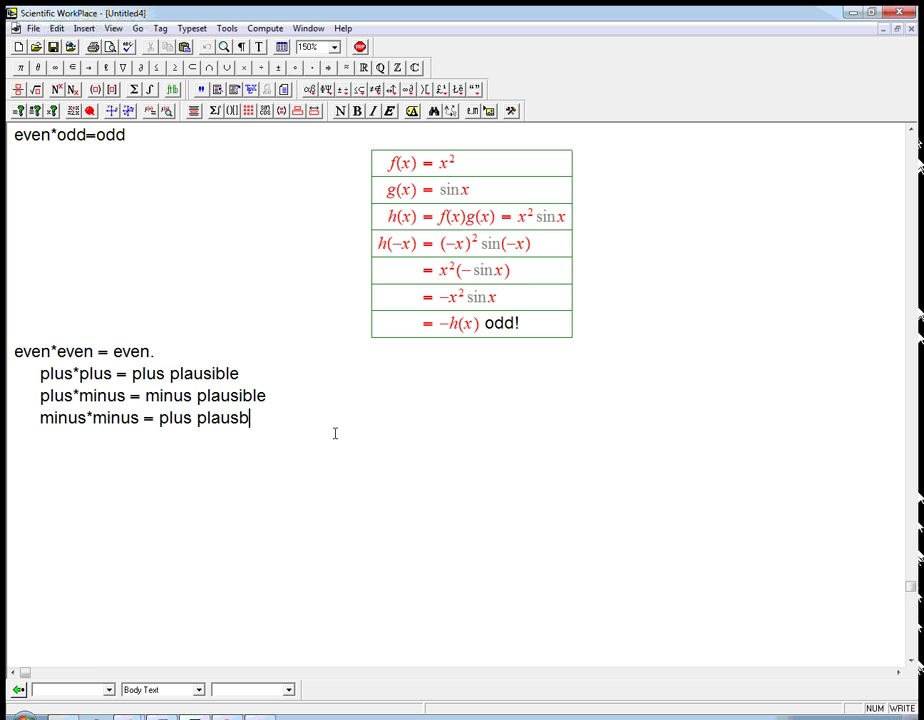
pyautogui.press('BackSpace')
pyautogui.press('BackSpace')
pyautogui.press('BackSpace')
pyautogui.press('BackSpace')
pyautogui.write('ible')
pyautogui.press('Return')
pyautogui.write('Bet')
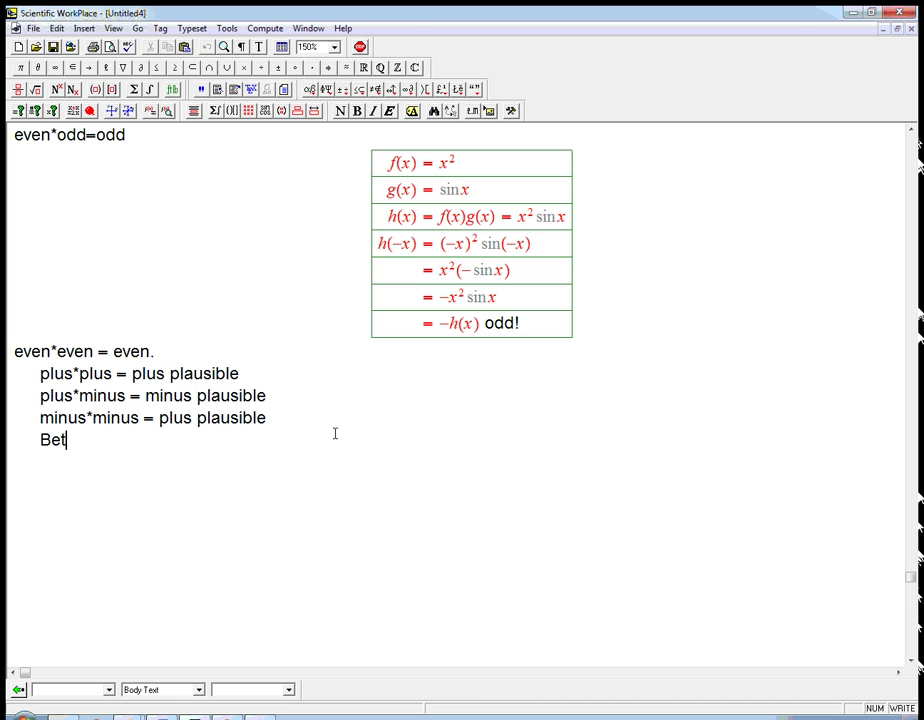
pyautogui.write('ter analogy ')
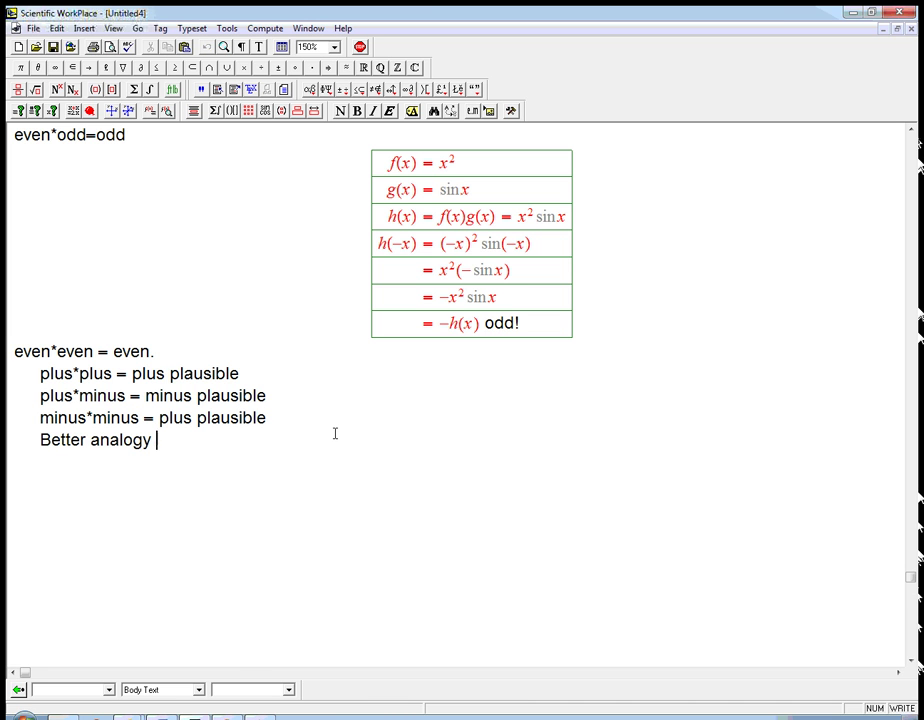
pyautogui.write('to numbers.')
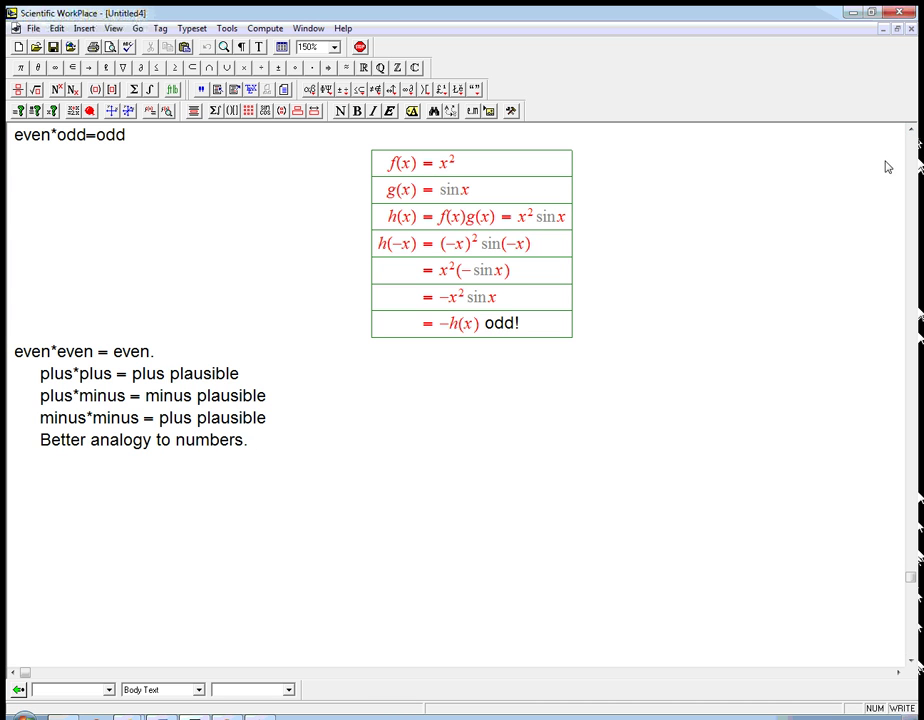
pyautogui.click(911, 130)
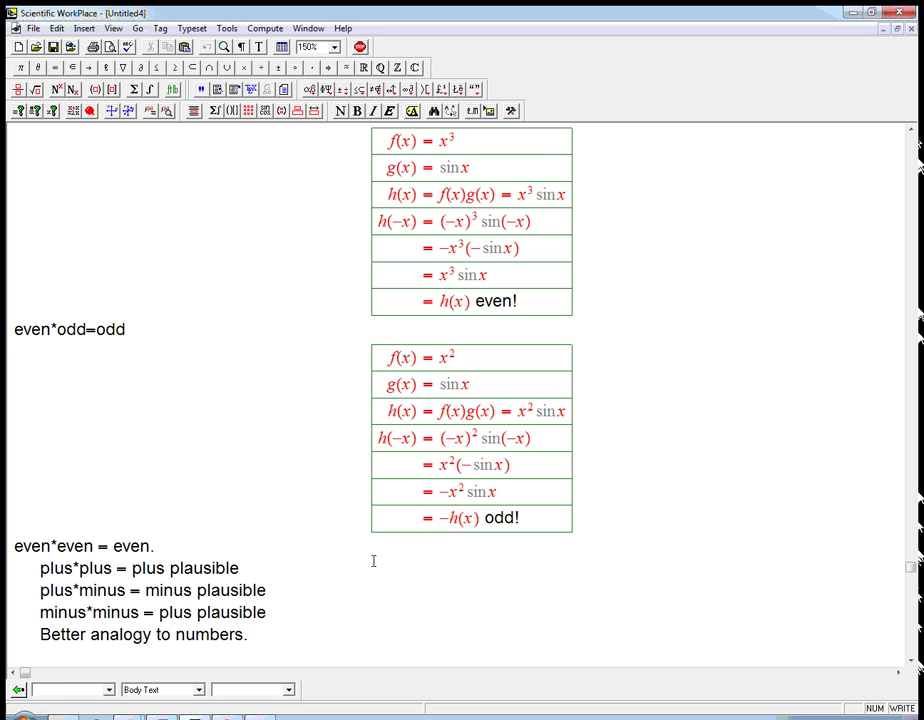
pyautogui.press('Return')
# - Insert a displayed equation beginning x² ∗ x³
pyautogui.hotkey('ctrl', 'd')
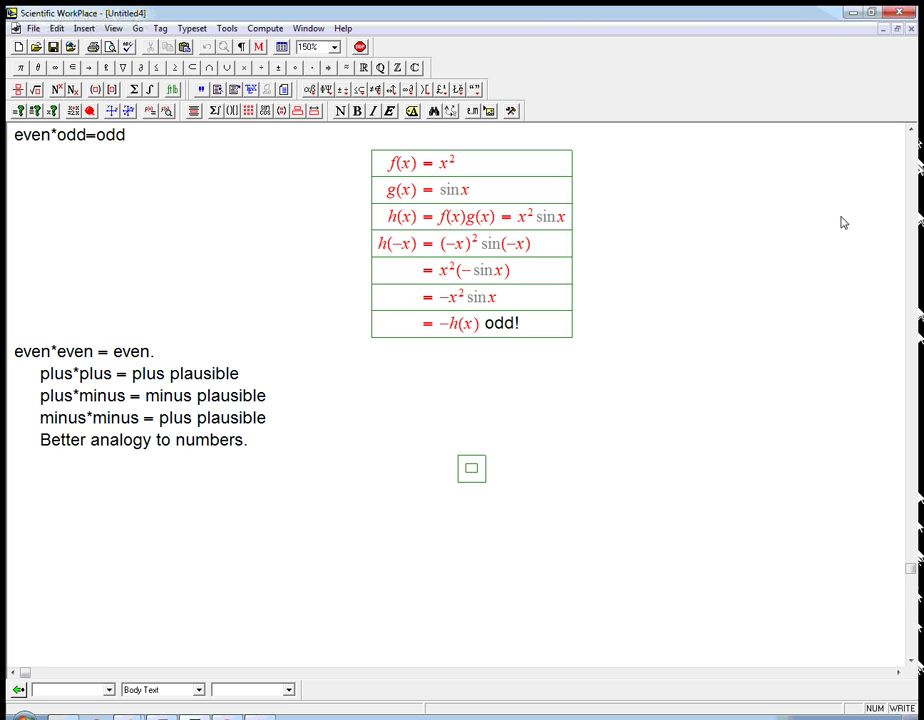
pyautogui.write('x')
pyautogui.hotkey('ctrl', 'h')
pyautogui.write('2')
pyautogui.press('Right')
pyautogui.write('*x')
pyautogui.hotkey('ctrl', 'h')
pyautogui.write('3')
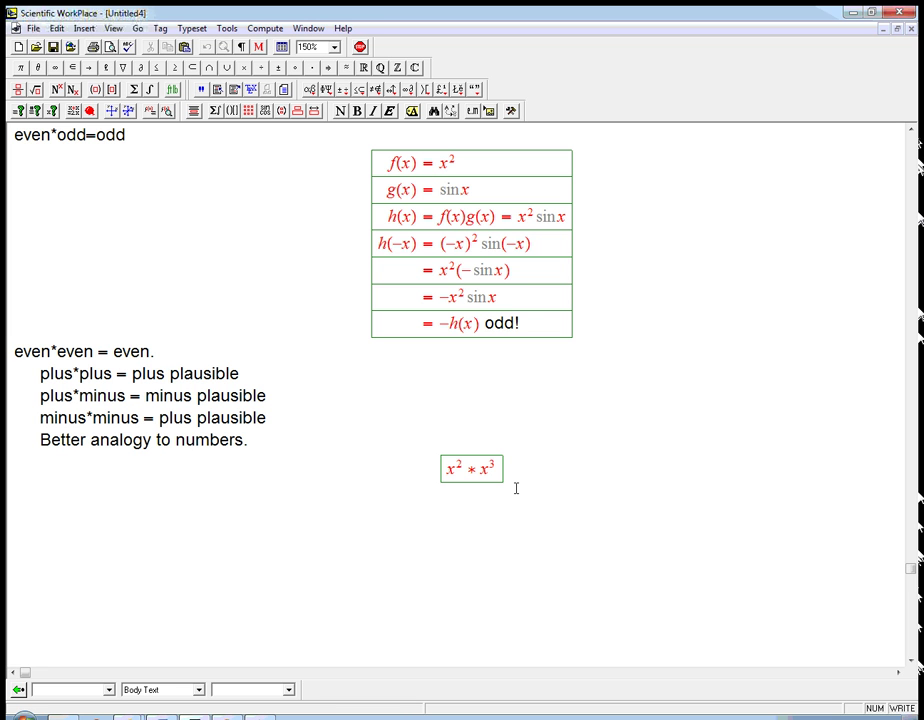
# - Extend the equation with = x^(2+3) = x⁵ and return to text
pyautogui.write('= ')
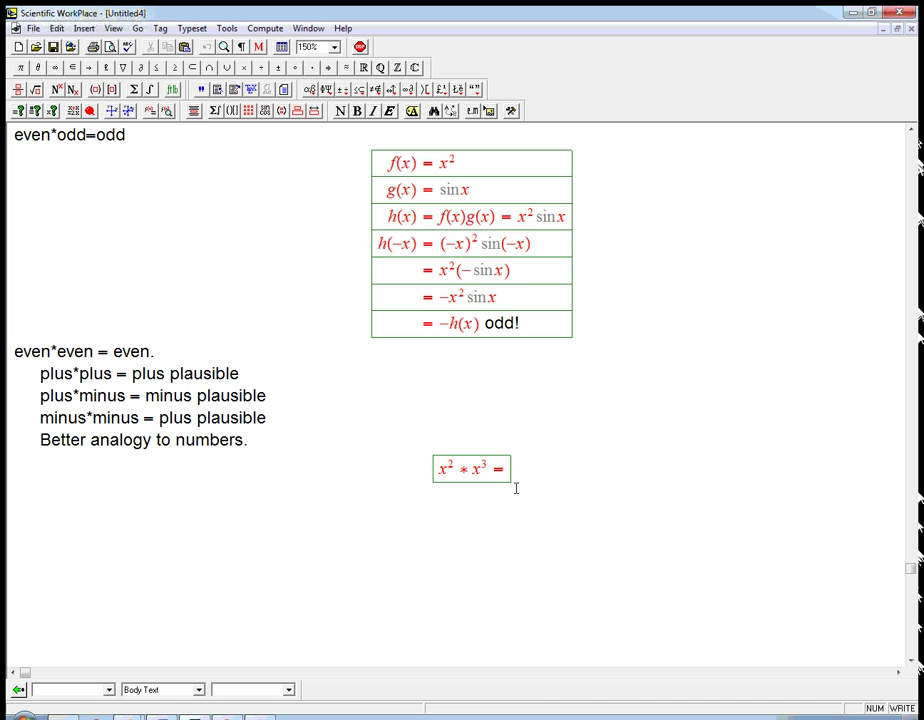
pyautogui.write('x')
pyautogui.hotkey('ctrl', 'h')
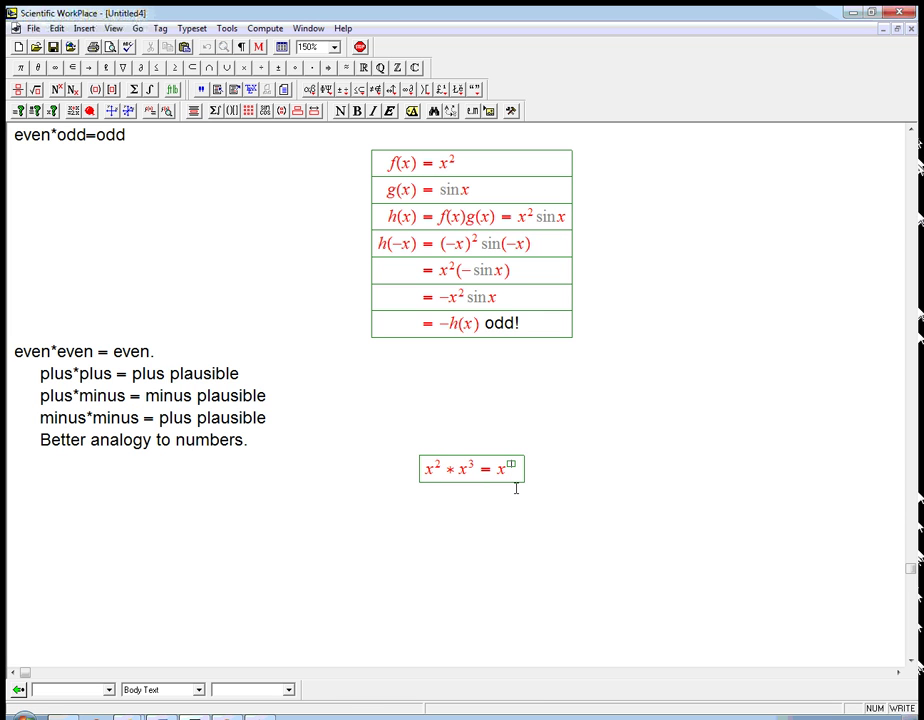
pyautogui.write('2+3')
pyautogui.press('Right')
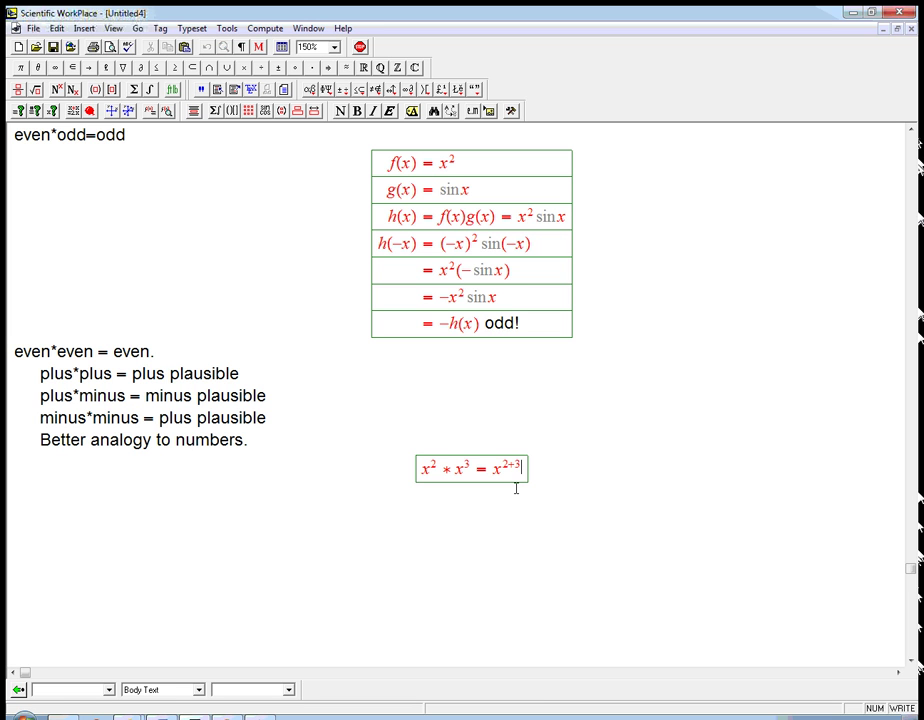
pyautogui.write('=x')
pyautogui.hotkey('ctrl', 'h')
pyautogui.write('5')
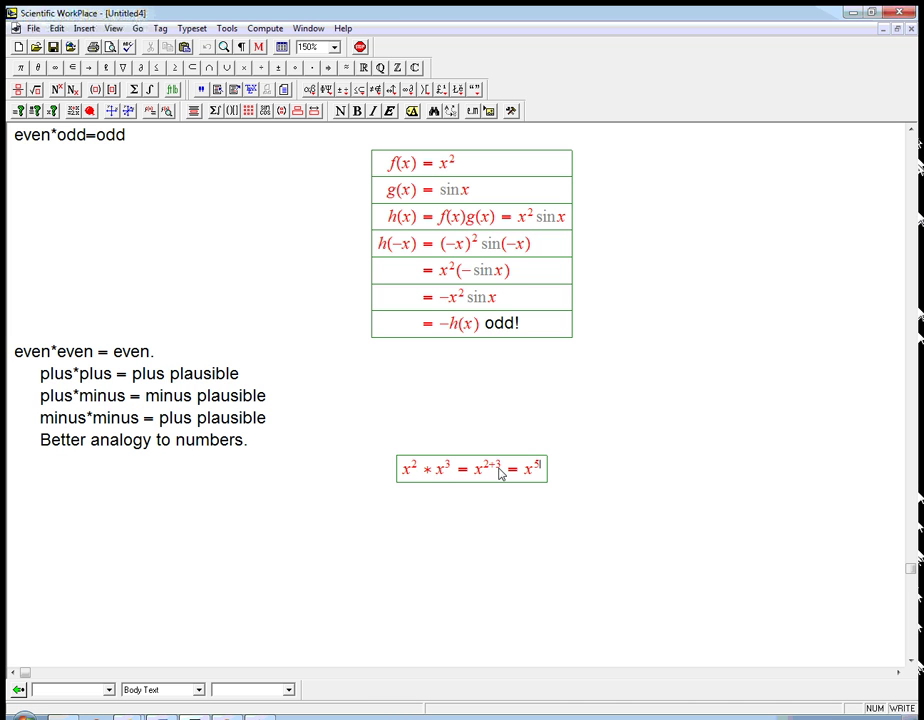
pyautogui.click(553, 482)
# - Type 'Compare rules for multiplying odd/even functions to rules for adding odd/even integers' below the equation
pyautogui.press('Return')
pyautogui.write('Compare ')
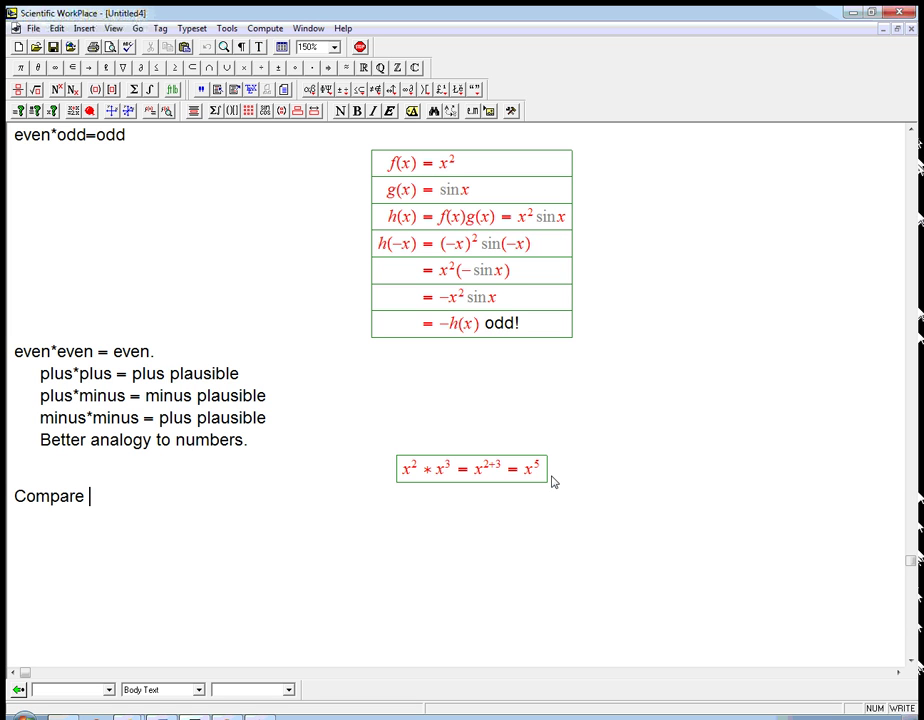
pyautogui.write('rules for multip')
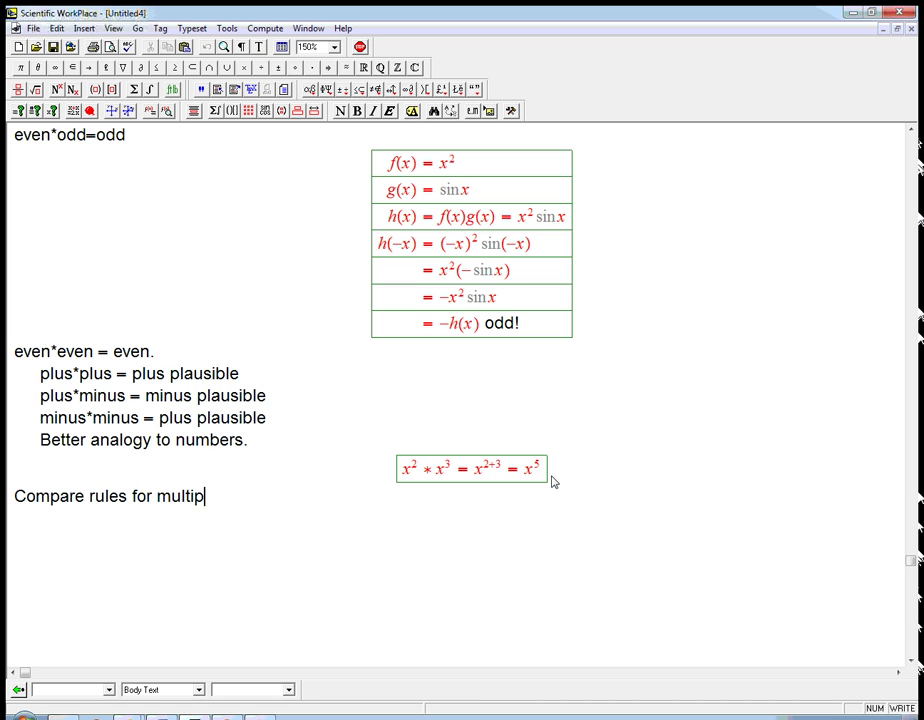
pyautogui.write('lying odd/e')
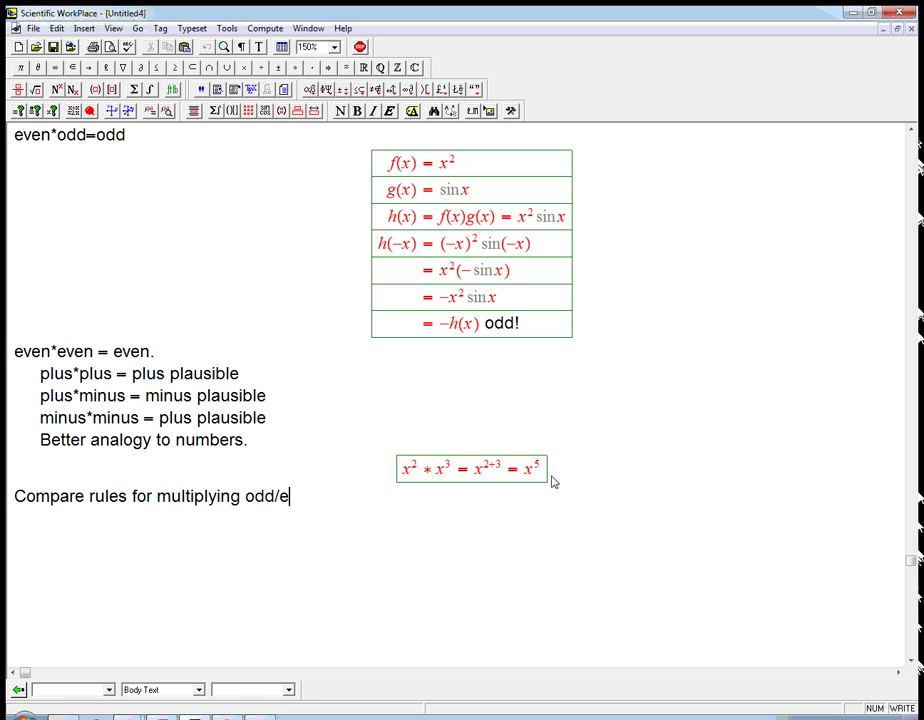
pyautogui.write('ven functions to')
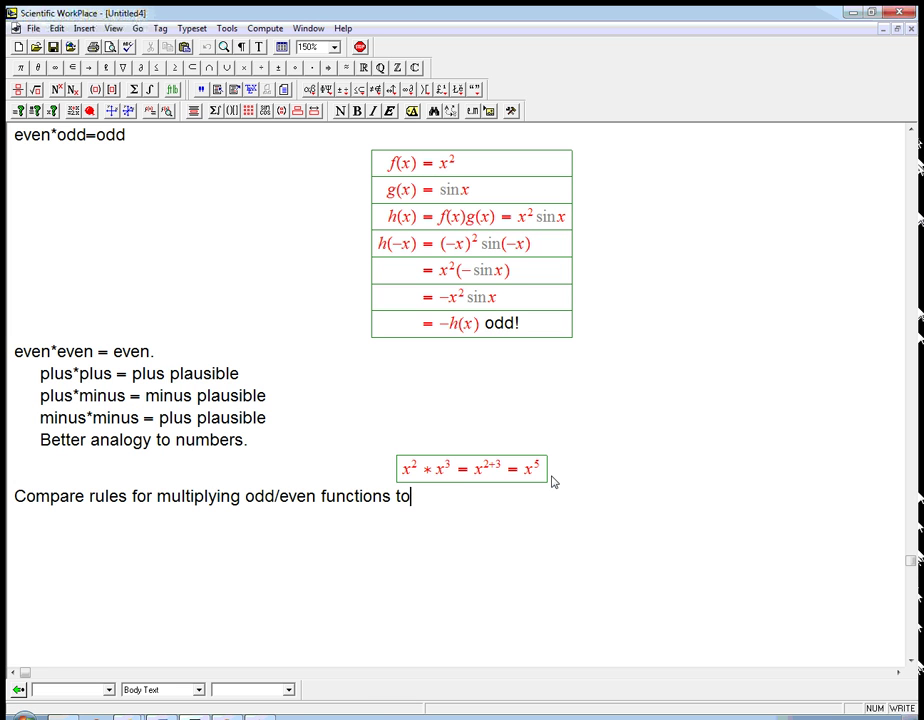
pyautogui.write(' rules for adding ')
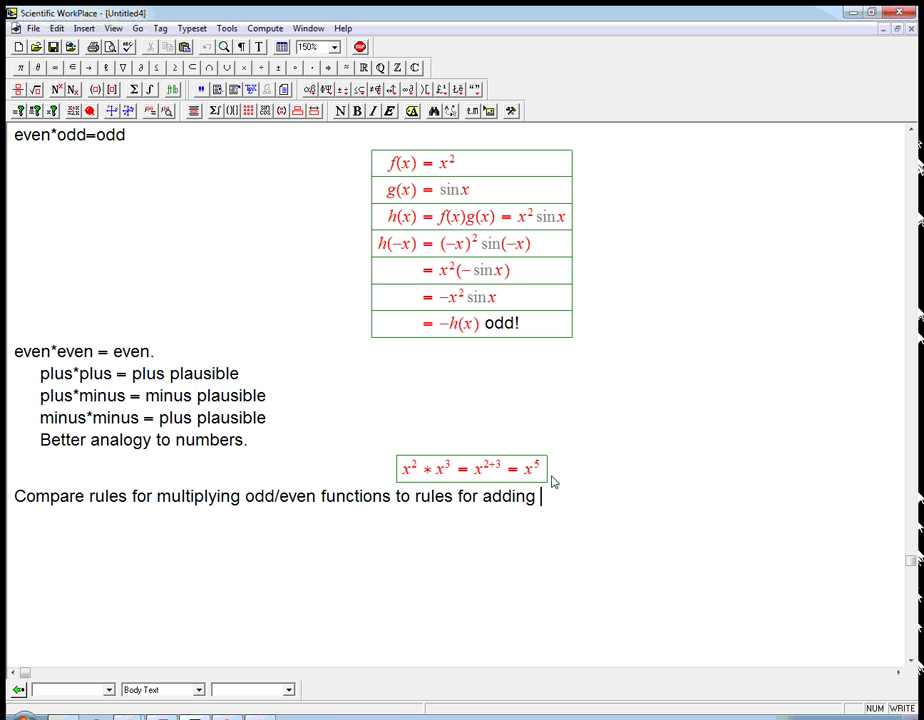
pyautogui.write('odd/even integers')
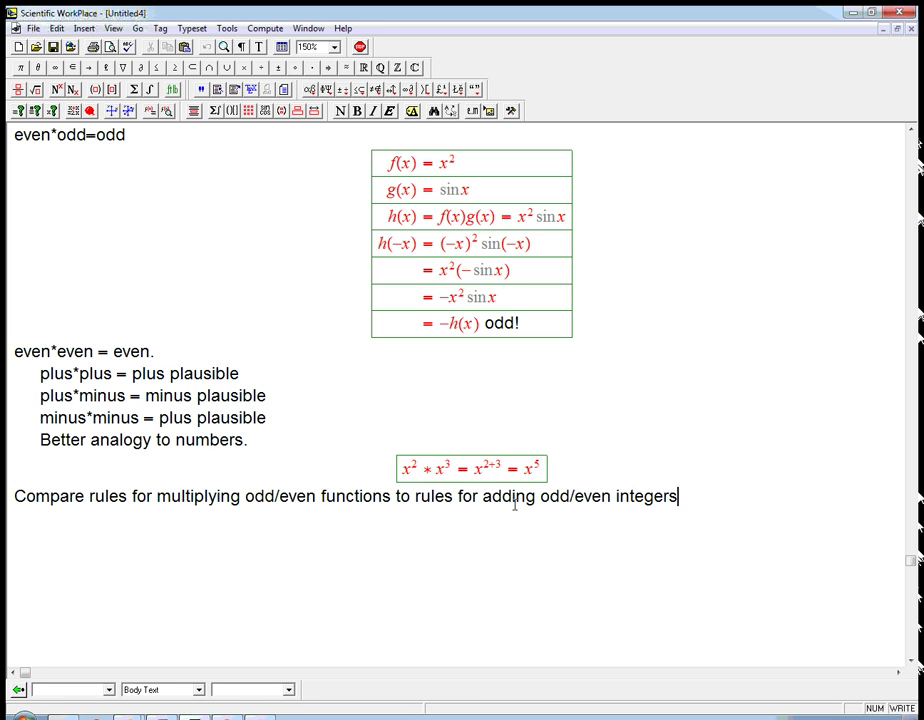
pyautogui.moveTo(480, 499); pyautogui.dragTo(534, 501)
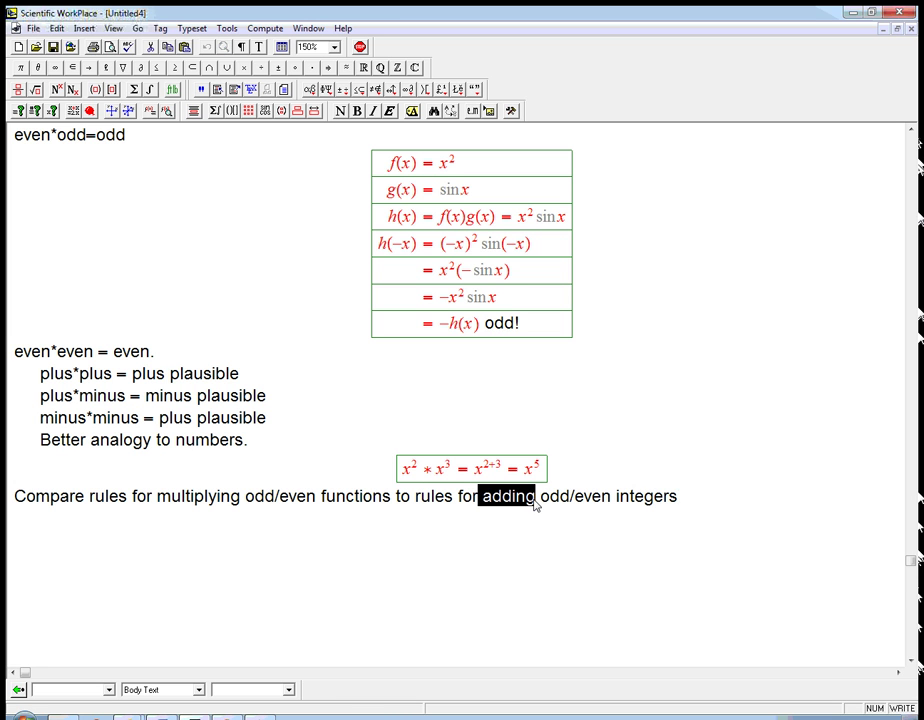
pyautogui.click(682, 497)
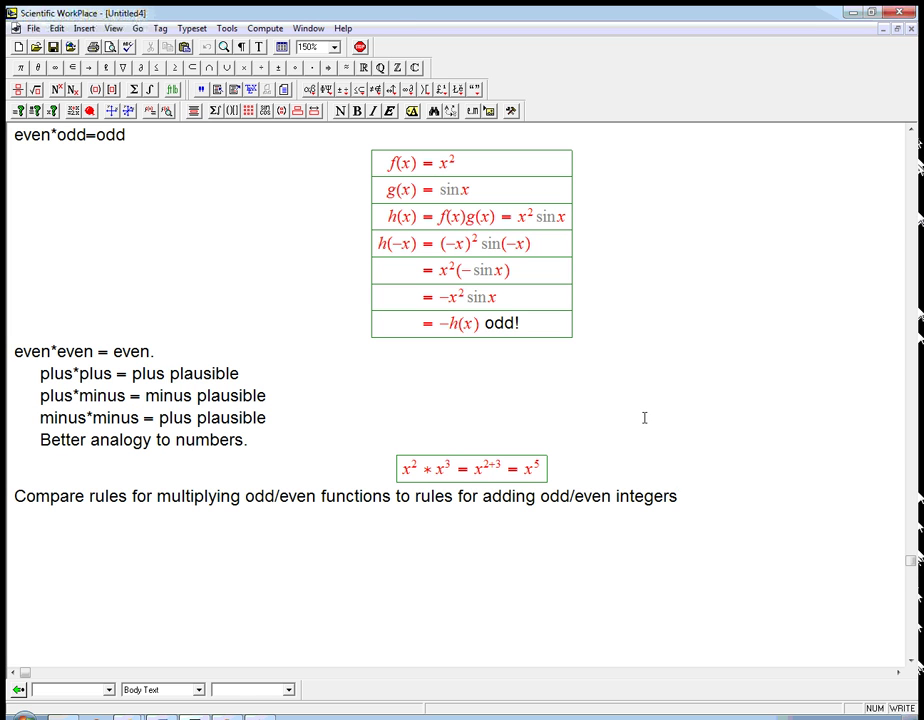
# - Add the line 'Mult Functions: odd*odd=even; odd*even= odd; even*even = even'
pyautogui.press('Return')
pyautogui.write('FunctionsL')
pyautogui.press('BackSpace')
pyautogui.write(': ')
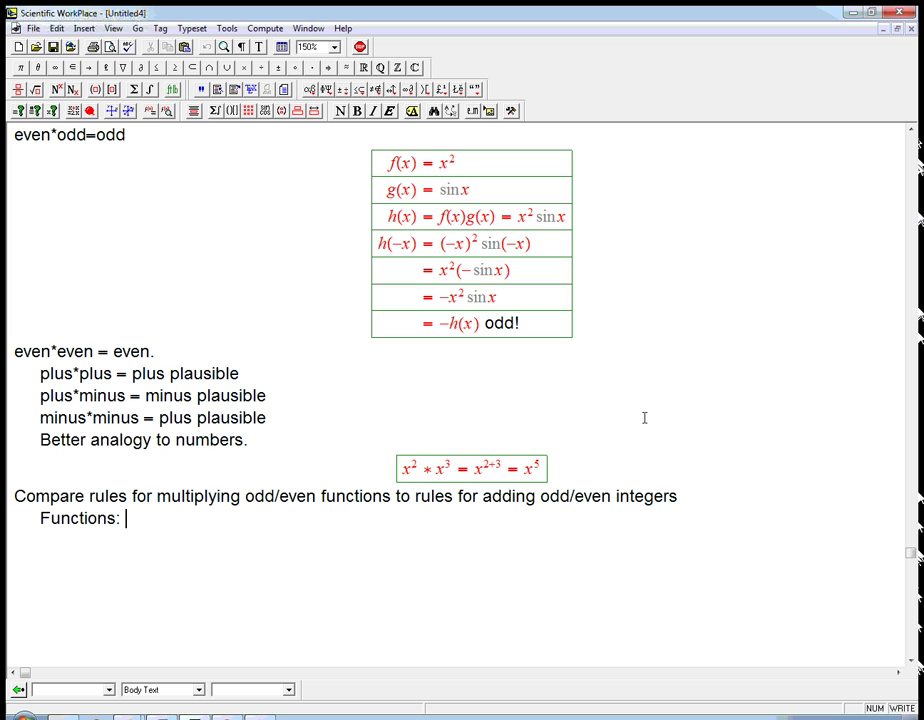
pyautogui.write('odd*odd')
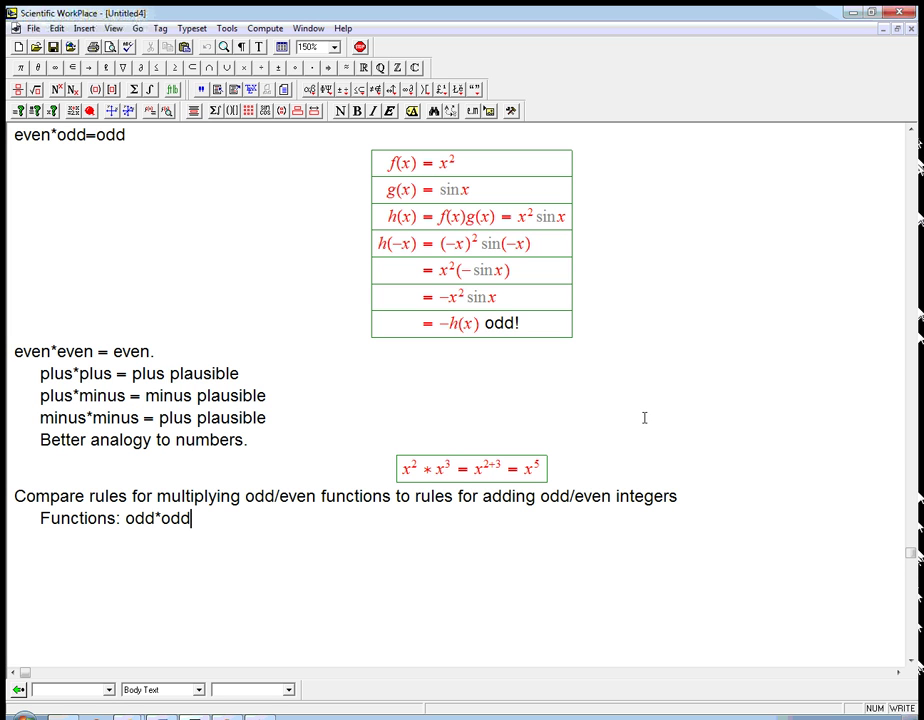
pyautogui.write('=even; odd*ev')
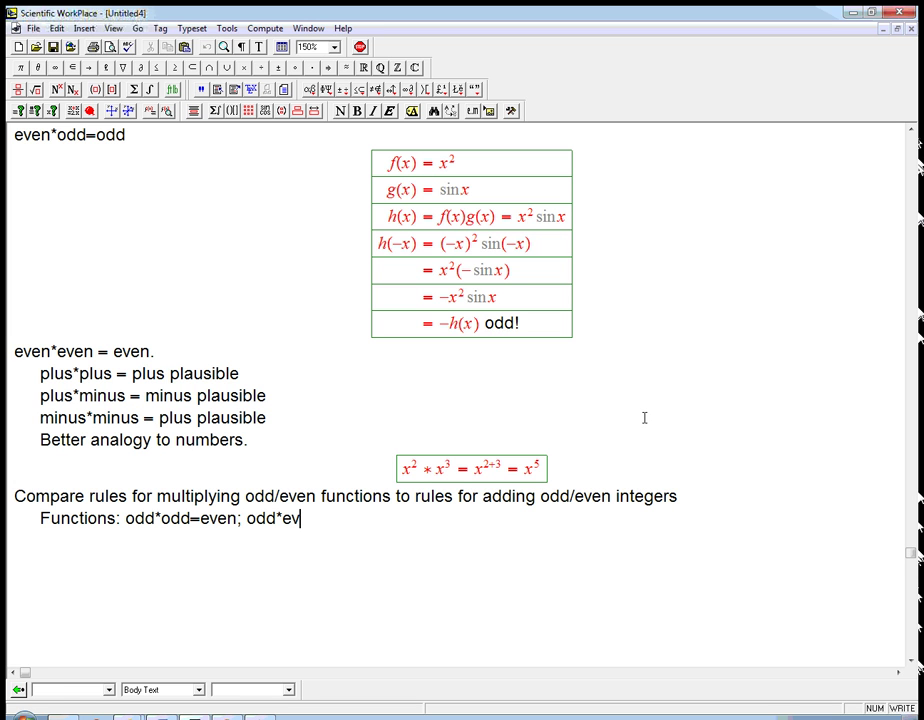
pyautogui.write('en= odd; even*')
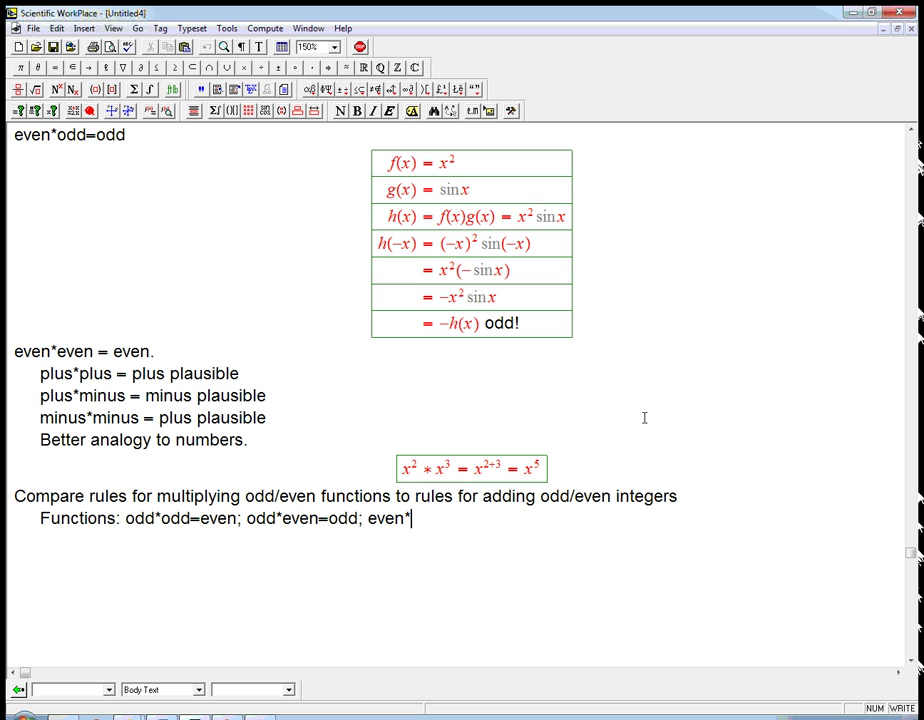
pyautogui.write('even = even')
# - Add the line 'Adding numbers: odd+odd=even; odd+even = odd; even+even = even' below it
pyautogui.press('Return')
pyautogui.write('Mult')
pyautogui.press('Down')
pyautogui.write('Adding')
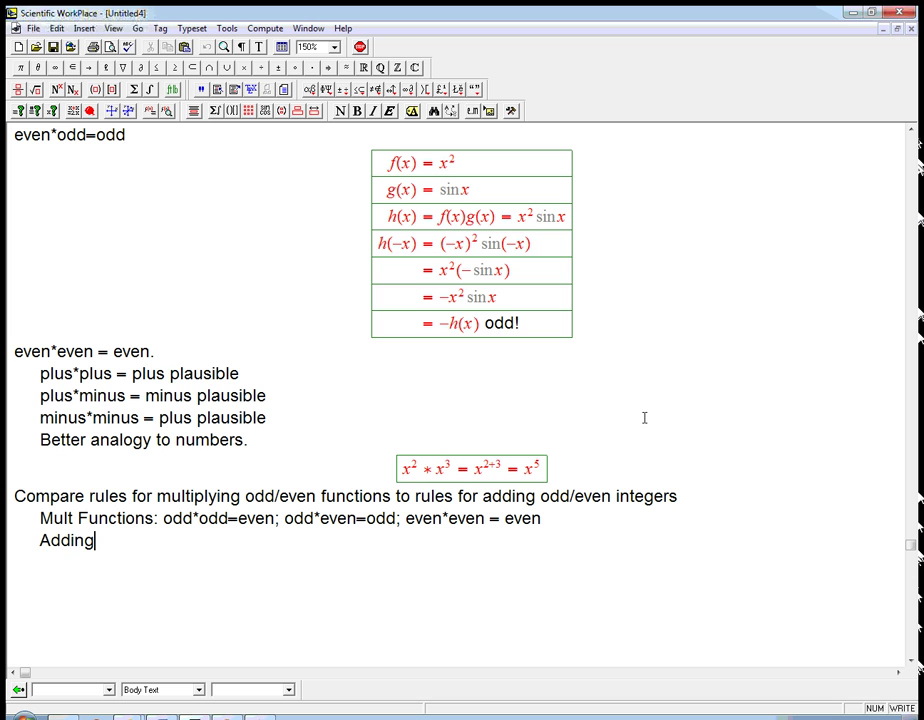
pyautogui.write(' numbers: ')
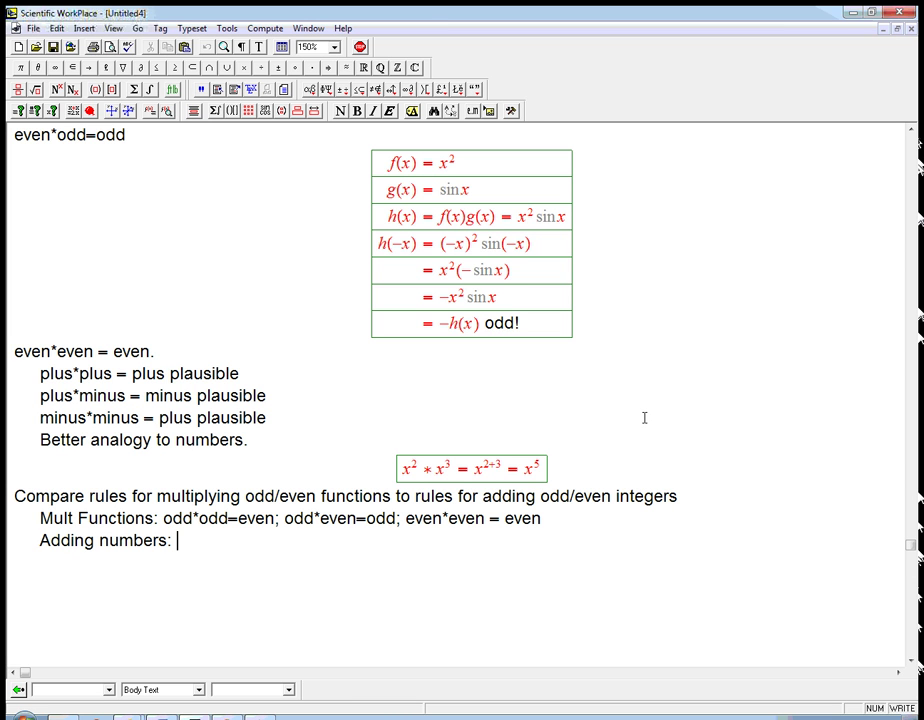
pyautogui.write('odd+odd=even; odd+')
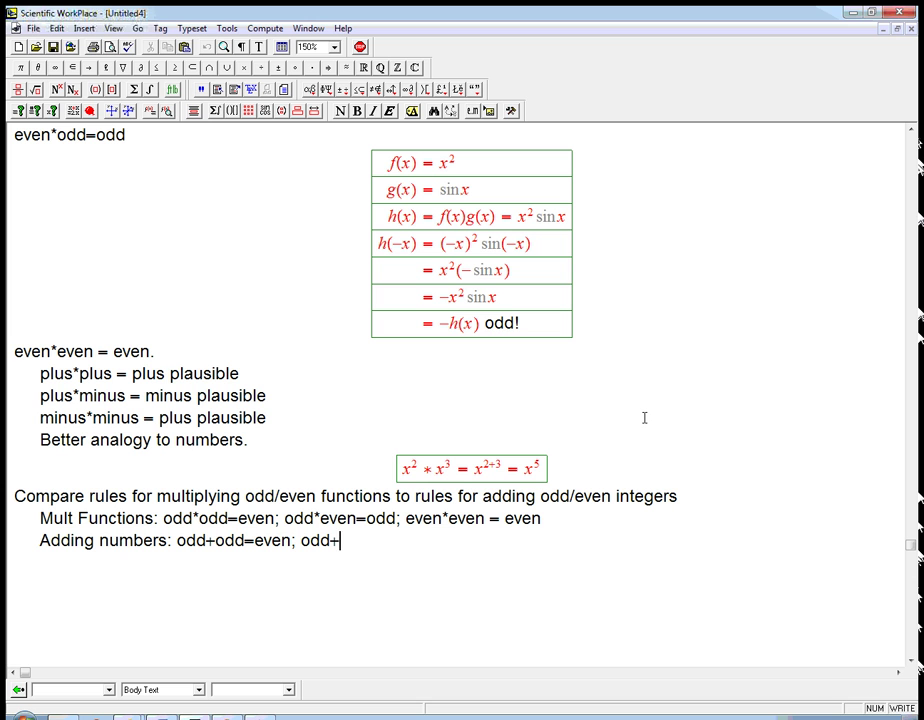
pyautogui.write('even = odd;')
pyautogui.write(' even')
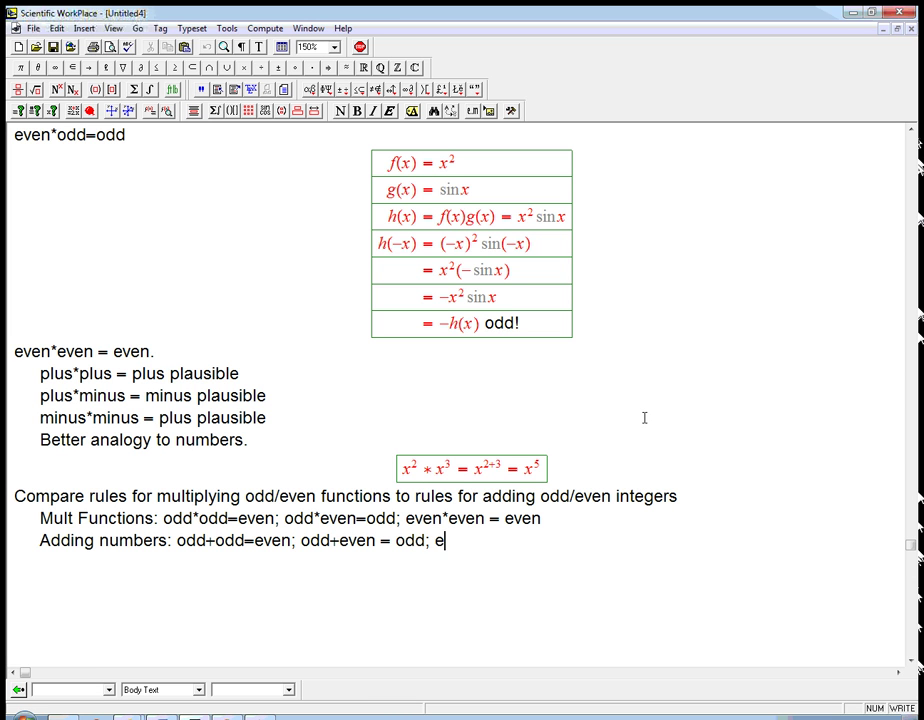
pyautogui.write('+even = even')
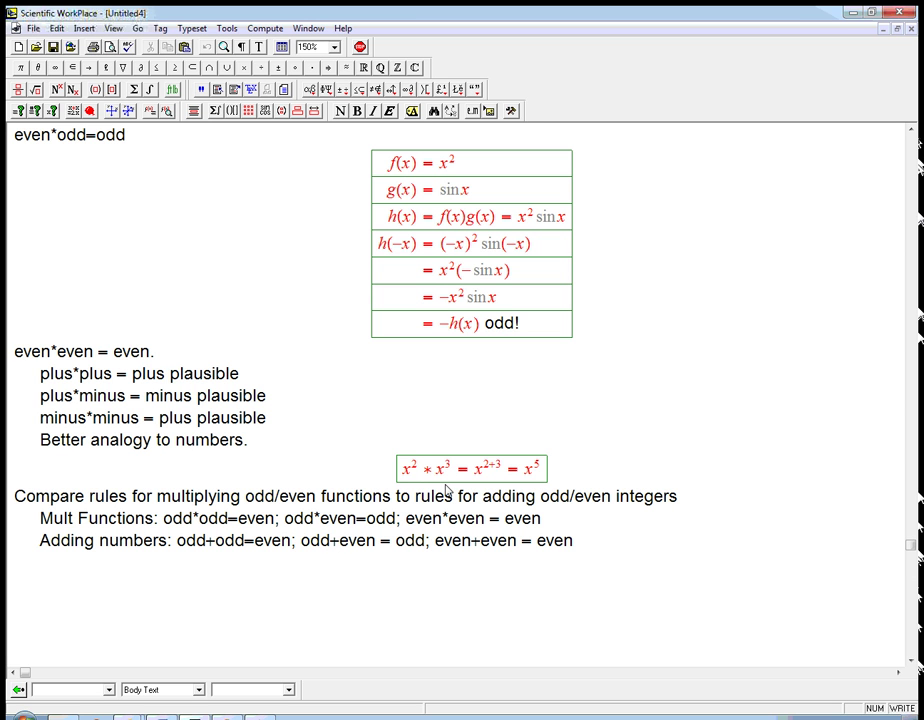
pyautogui.moveTo(403, 476); pyautogui.dragTo(508, 476)
pyautogui.click(508, 476)
pyautogui.click(590, 542)
pyautogui.moveTo(162, 519); pyautogui.dragTo(173, 520)
pyautogui.moveTo(244, 523); pyautogui.dragTo(541, 522)
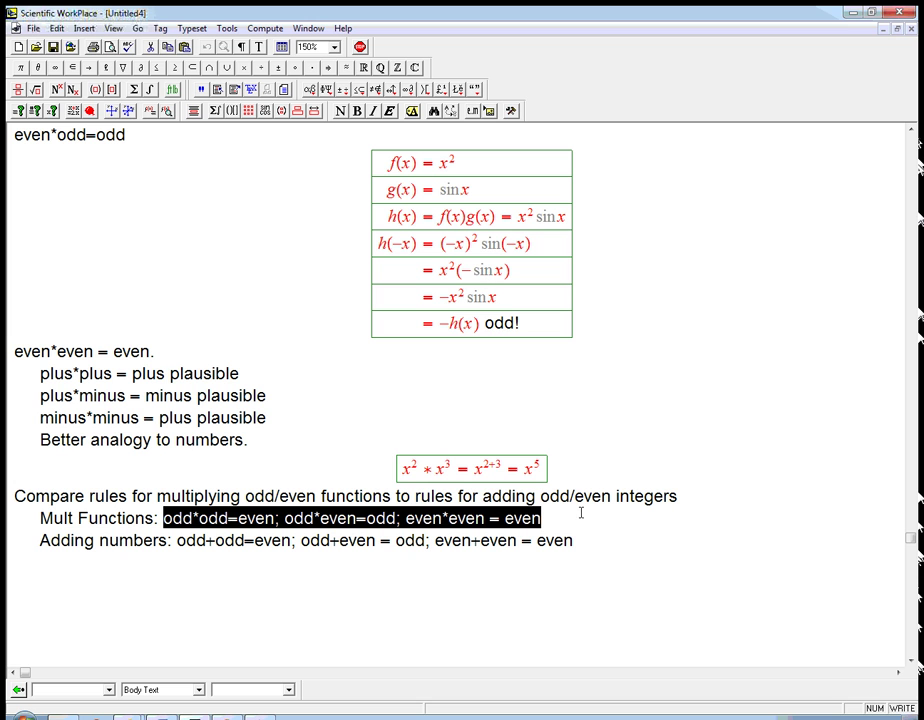
pyautogui.click(582, 565)
# - Write the question 'What about adding odd/even functions?' on a new line
pyautogui.press('Return')
pyautogui.press('Return')
pyautogui.write('What about ')
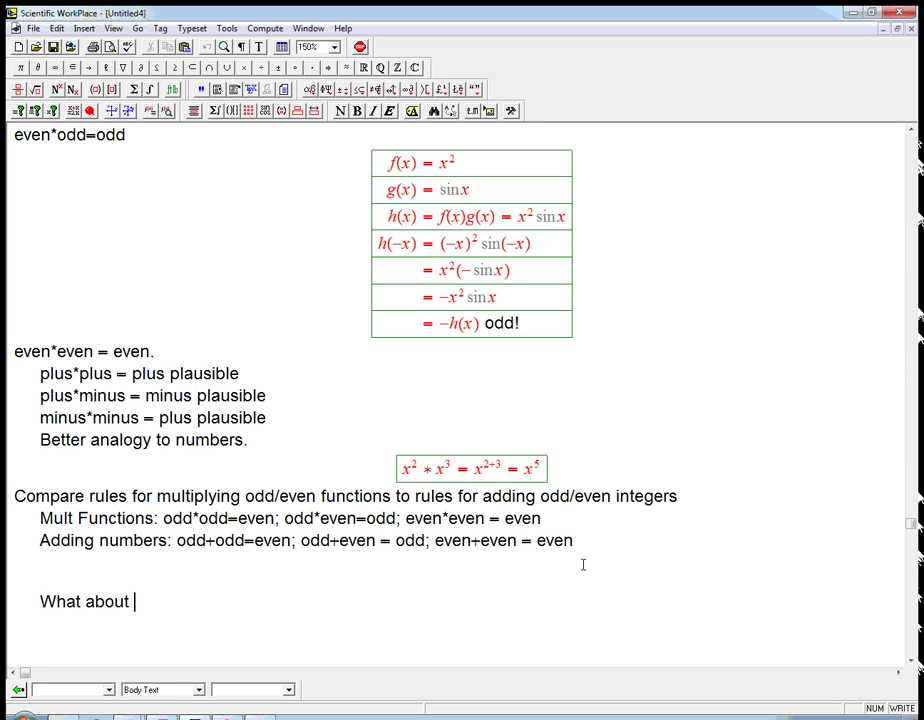
pyautogui.write('adding odd/eve')
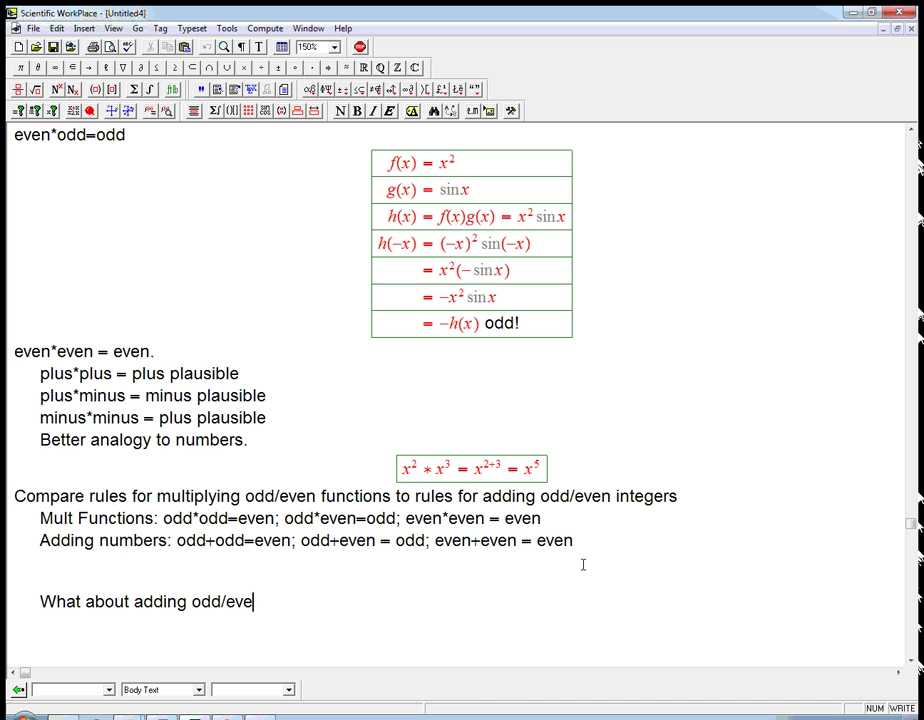
pyautogui.write('n functions?')
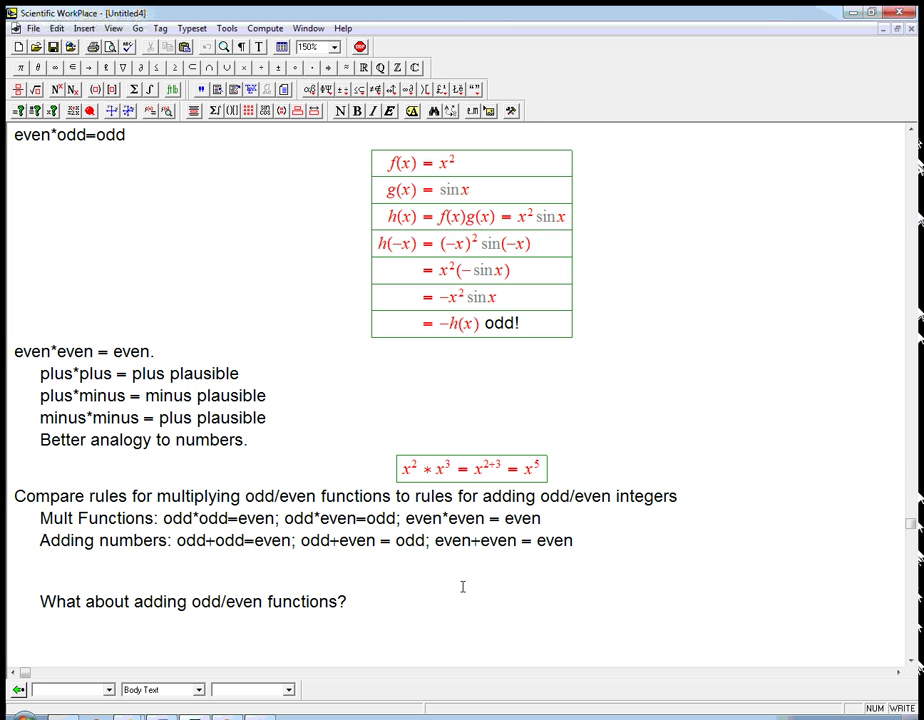
pyautogui.press('Return')
# - Insert a display equation containing x² + x⁴
pyautogui.hotkey('ctrl', 'd')
pyautogui.write('x^2')
pyautogui.press('Right')
pyautogui.write('+x^4')
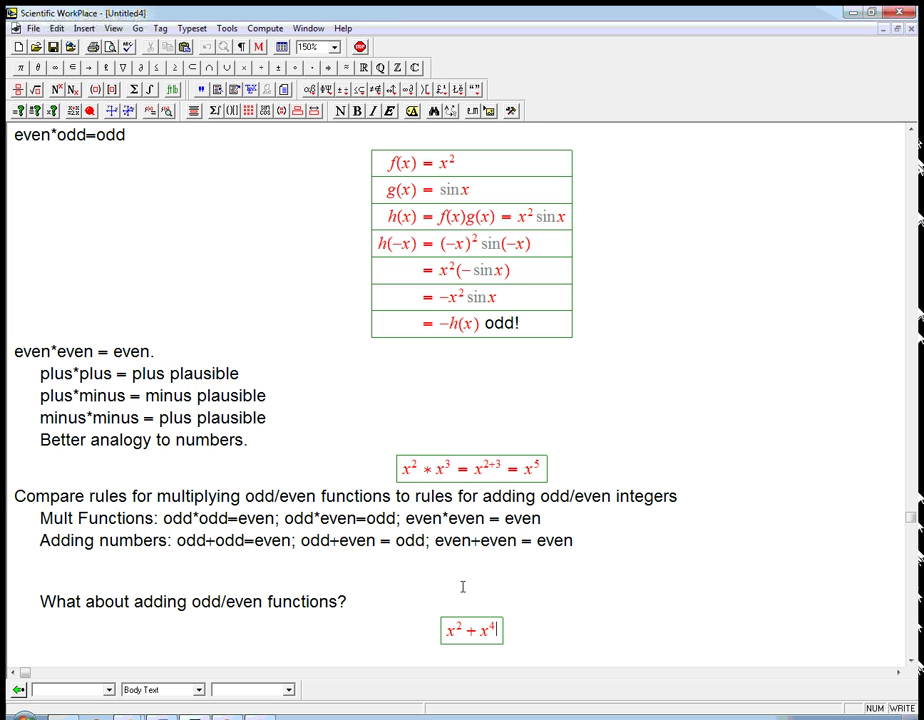
# - Annotate x² + x⁴ with text '(even + even)' and prefix it with f(x) =
pyautogui.press('Right')
pyautogui.hotkey('ctrl', 't')
pyautogui.write('(even + even)')
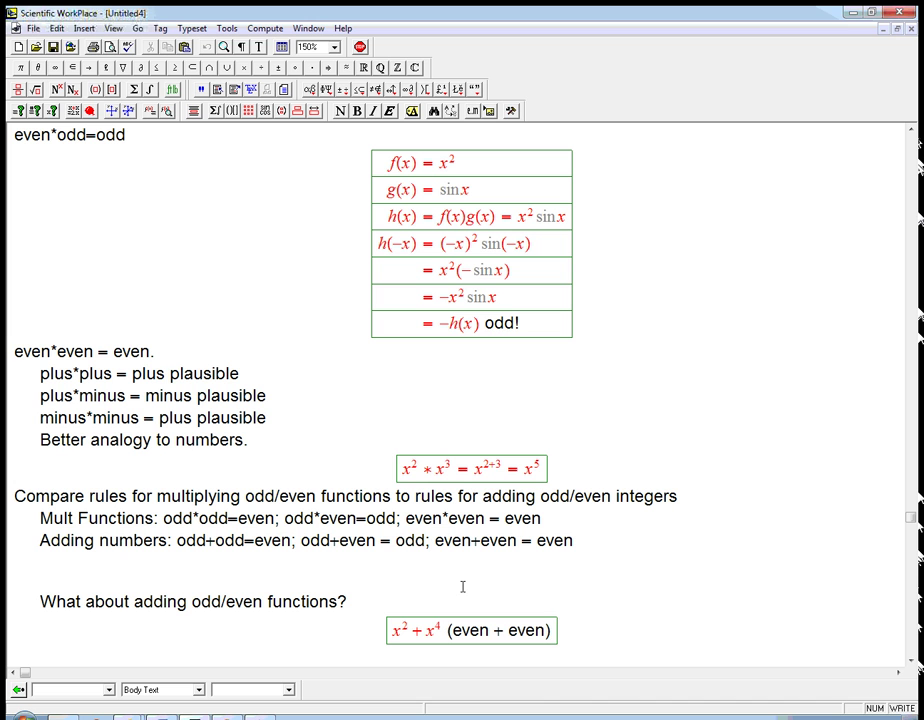
pyautogui.click(393, 630)
pyautogui.write('f')
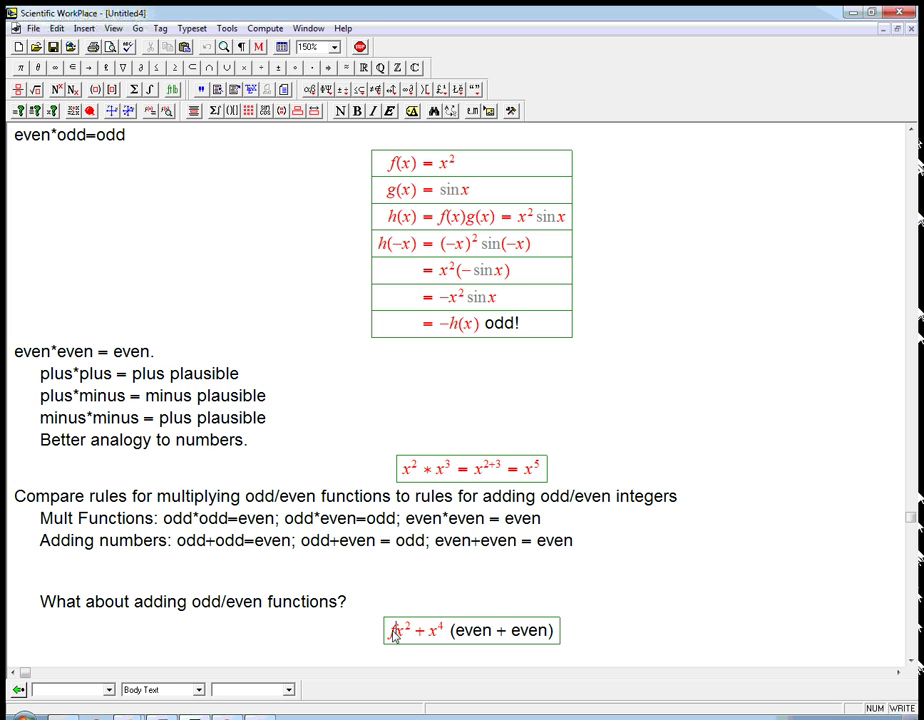
pyautogui.write('(x) ')
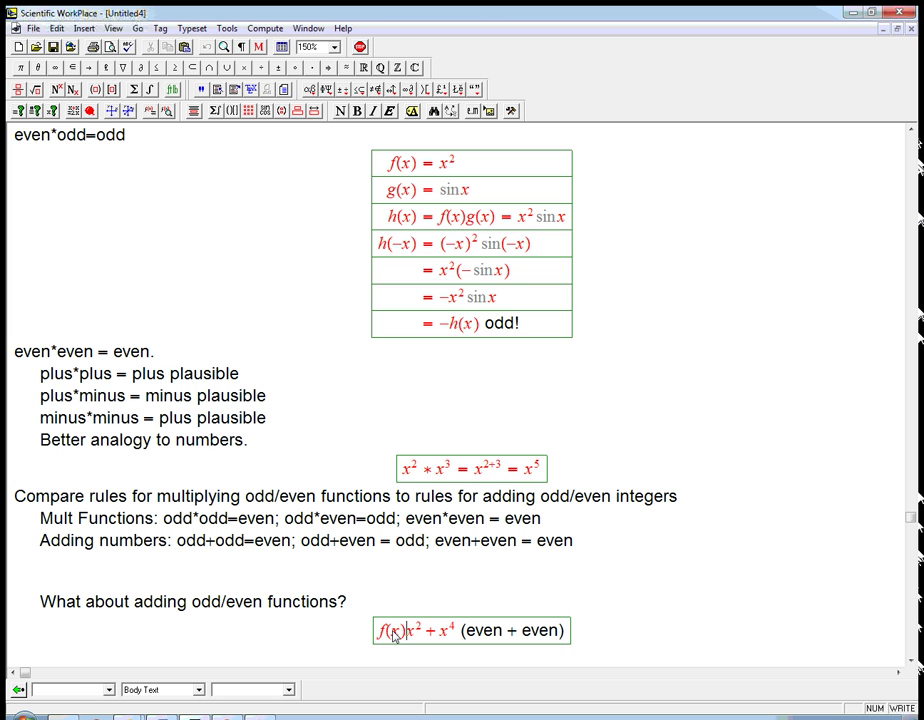
pyautogui.write('=')
pyautogui.click(577, 632)
# - Add a row f(−x) = (−x)² + (−x)⁴ below the equation
pyautogui.press('Return')
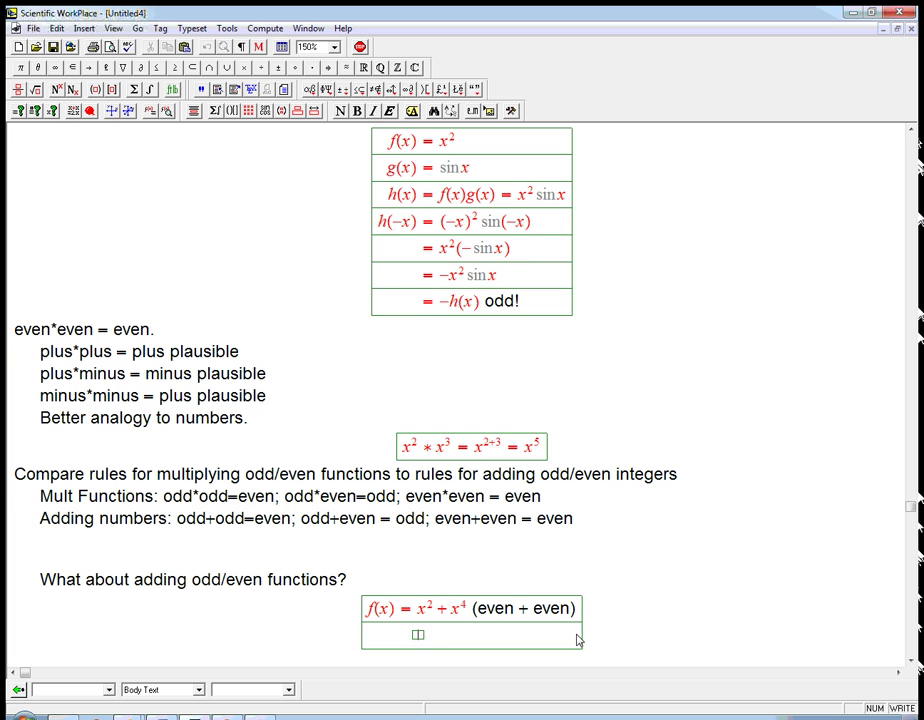
pyautogui.write('f(-x)=(x')
pyautogui.press('BackSpace')
pyautogui.write('-x')
pyautogui.press('Right')
pyautogui.write('^2')
pyautogui.press('Right')
pyautogui.write('+ ')
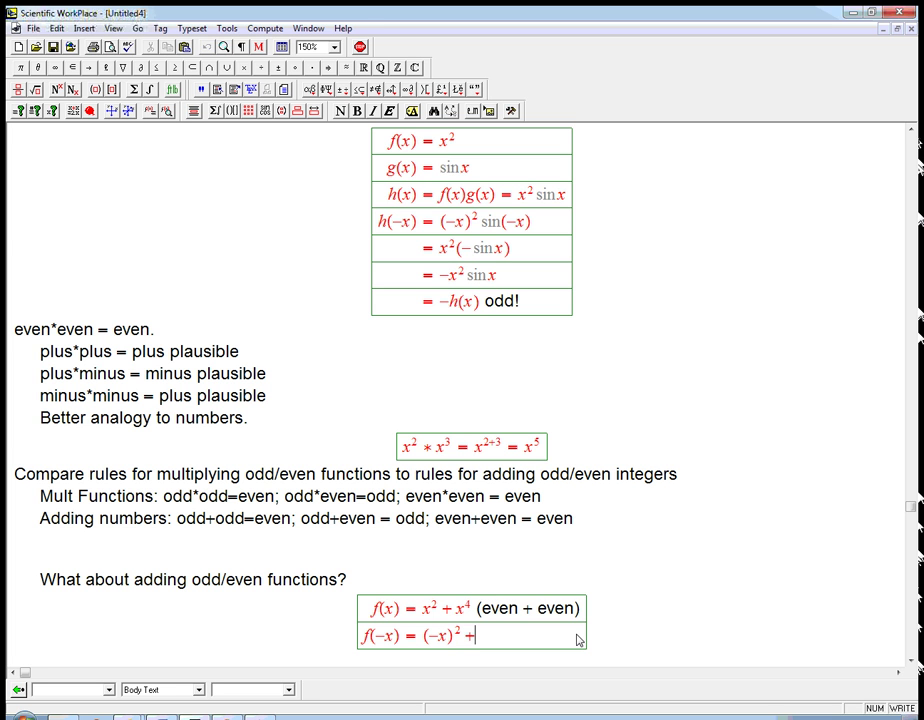
pyautogui.write('(-x')
pyautogui.press('Right')
pyautogui.write('^4')
# - Add rows = x² + x⁴ and = f(x), then note 'even + even = even' below
pyautogui.press('Return')
pyautogui.write('= x^2')
pyautogui.press('Right')
pyautogui.write('+ x^4')
pyautogui.press('Return')
pyautogui.write('= f(x')
pyautogui.press('BackSpace')
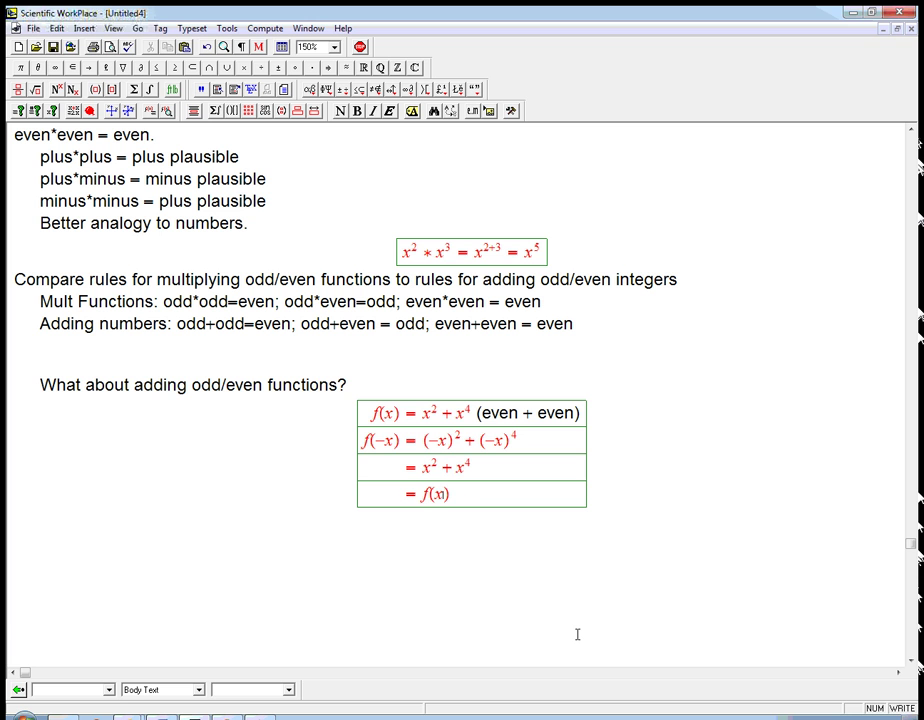
pyautogui.press('Down')
pyautogui.write('even + even = ')
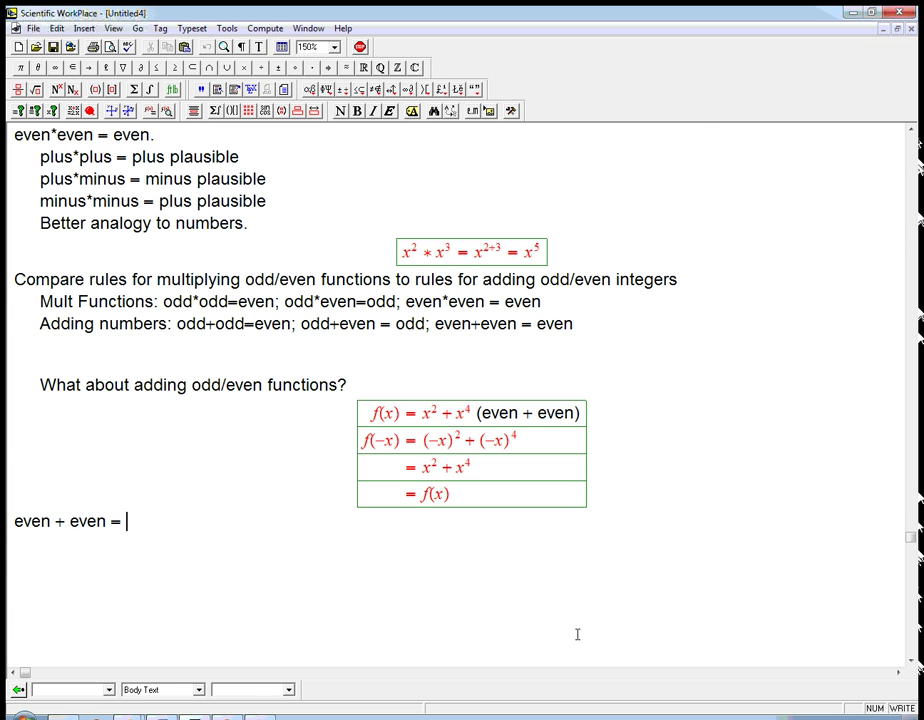
pyautogui.write('even')
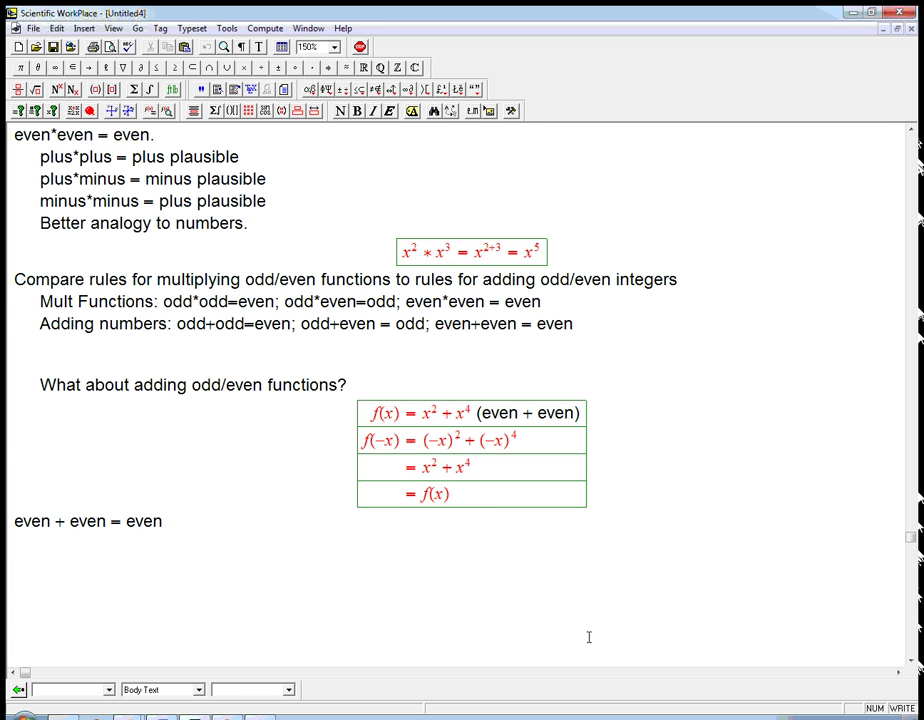